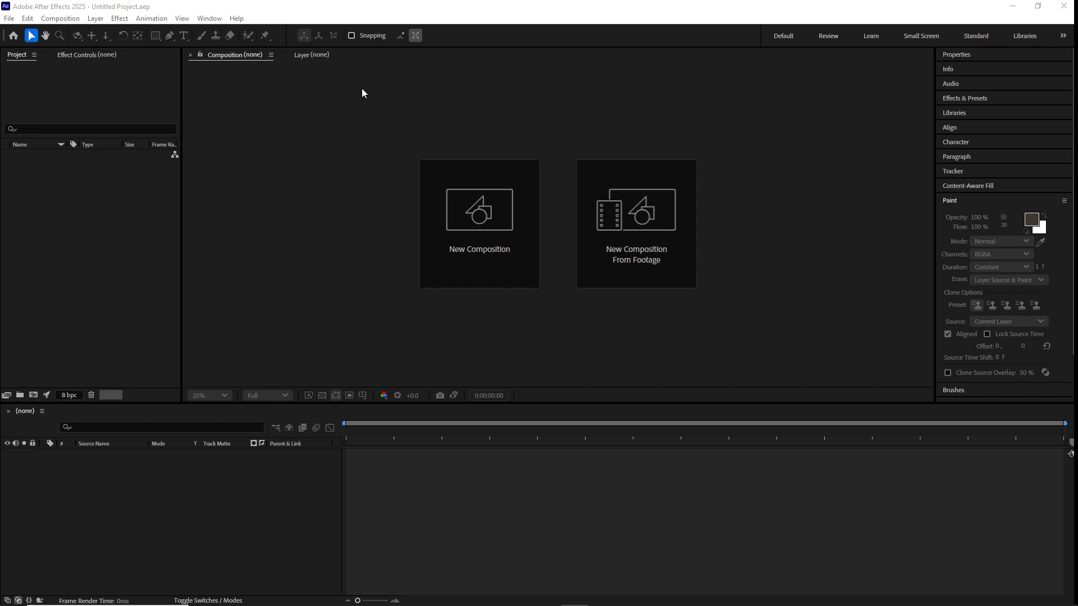
# Step: Start a new composition named YLIARadiohead, keeping the Custom preset at 1920 x 1080 px and 23.976 frames per second
pyautogui.click(464, 231)
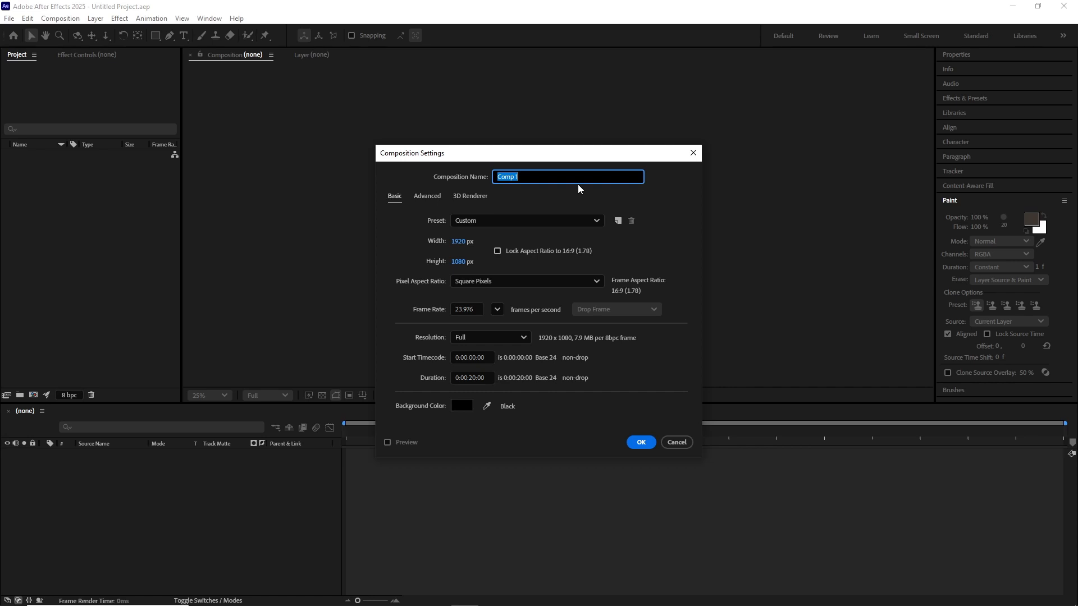
pyautogui.write('YLIARadiohead')
pyautogui.press('Tab')
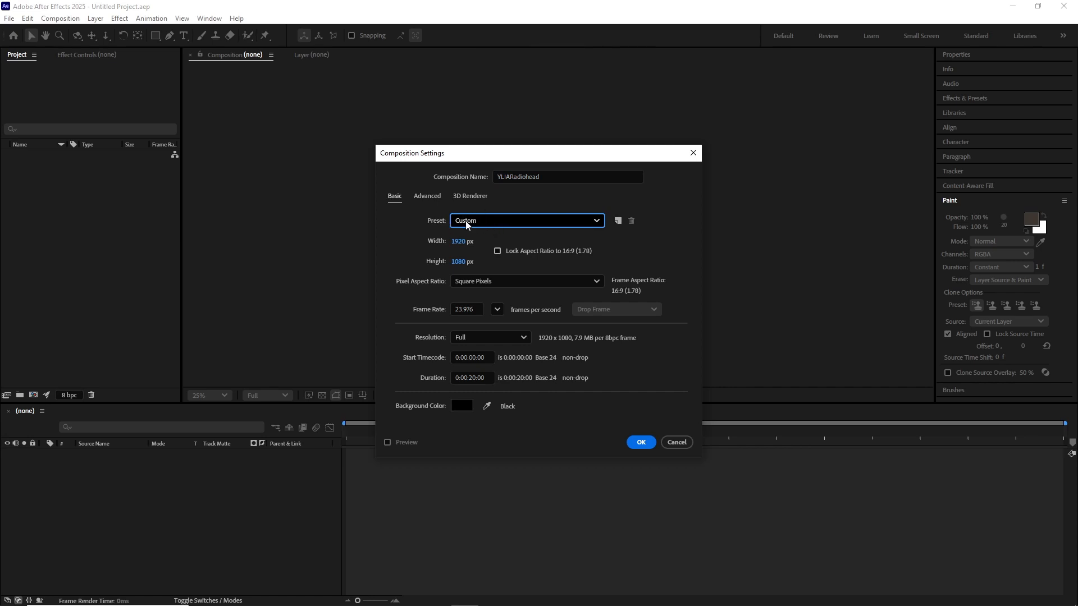
pyautogui.click(508, 224)
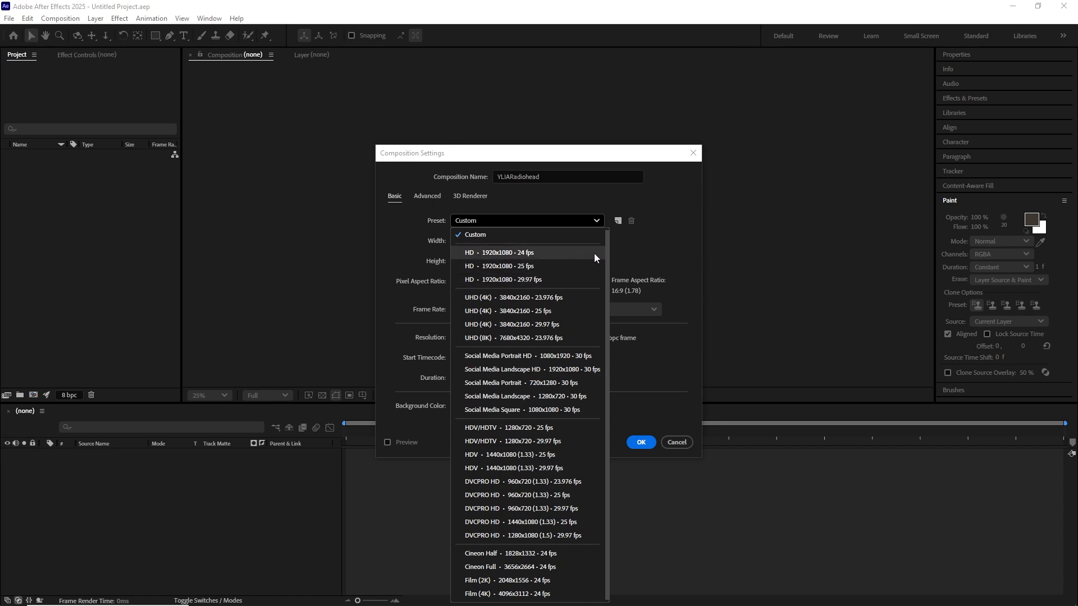
pyautogui.click(628, 247)
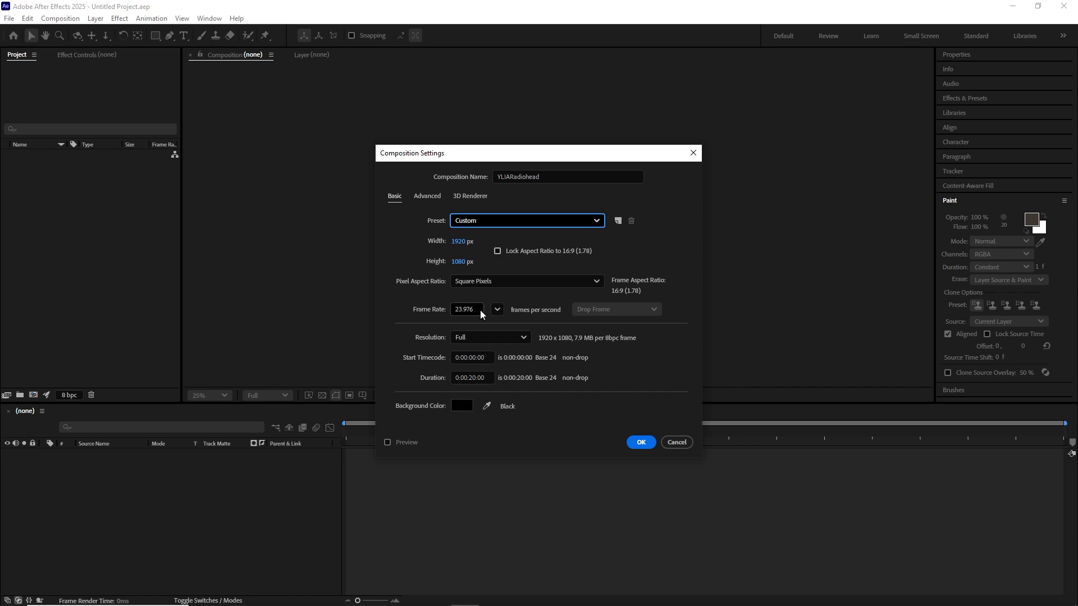
pyautogui.click(459, 307)
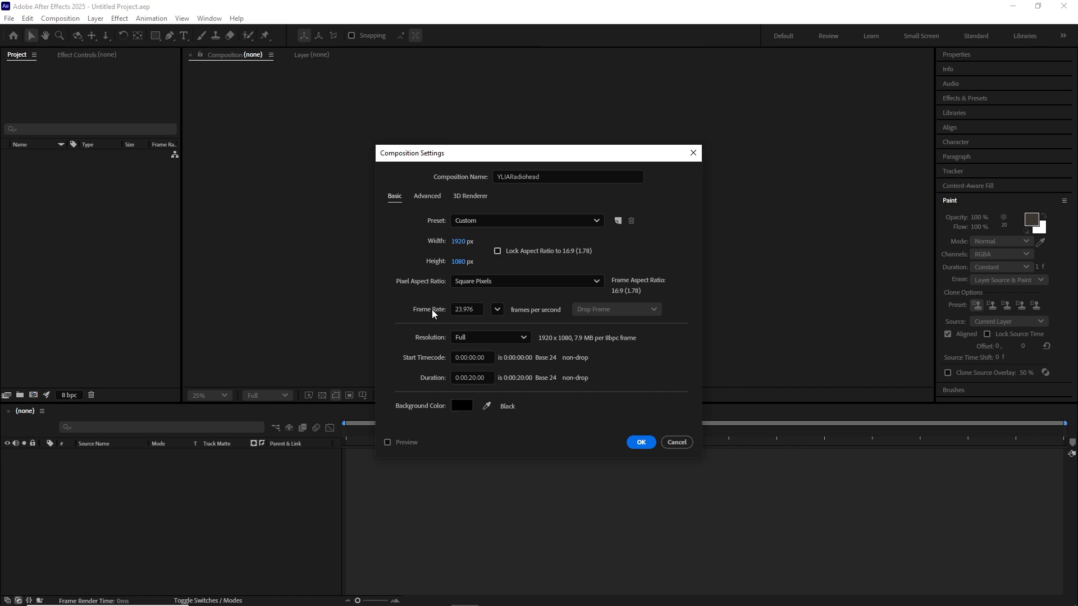
# Step: Try Half resolution for the composition and set it back to Full
pyautogui.click(527, 339)
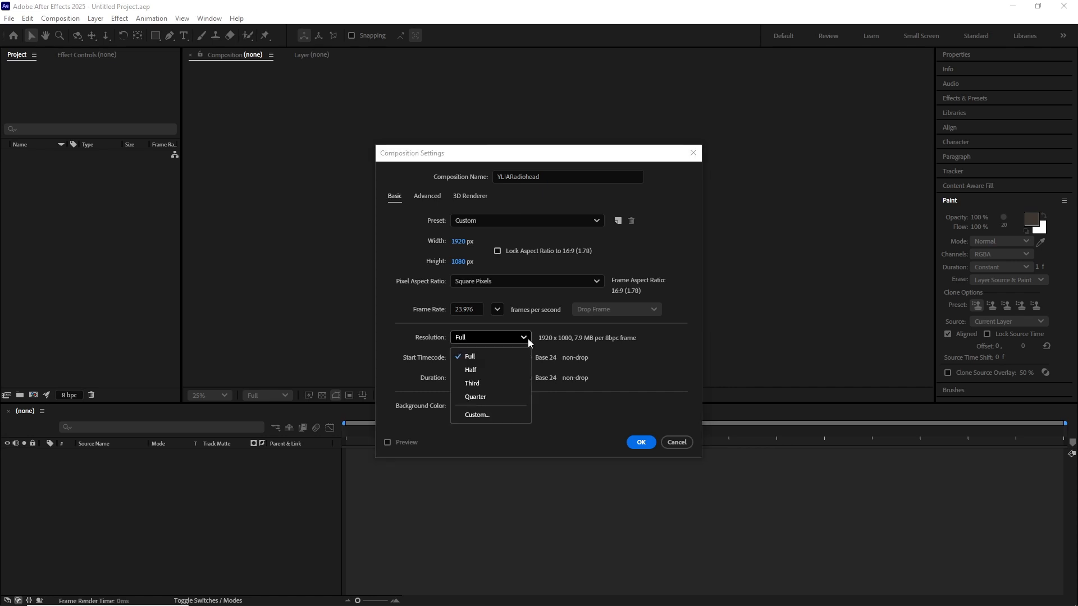
pyautogui.click(509, 371)
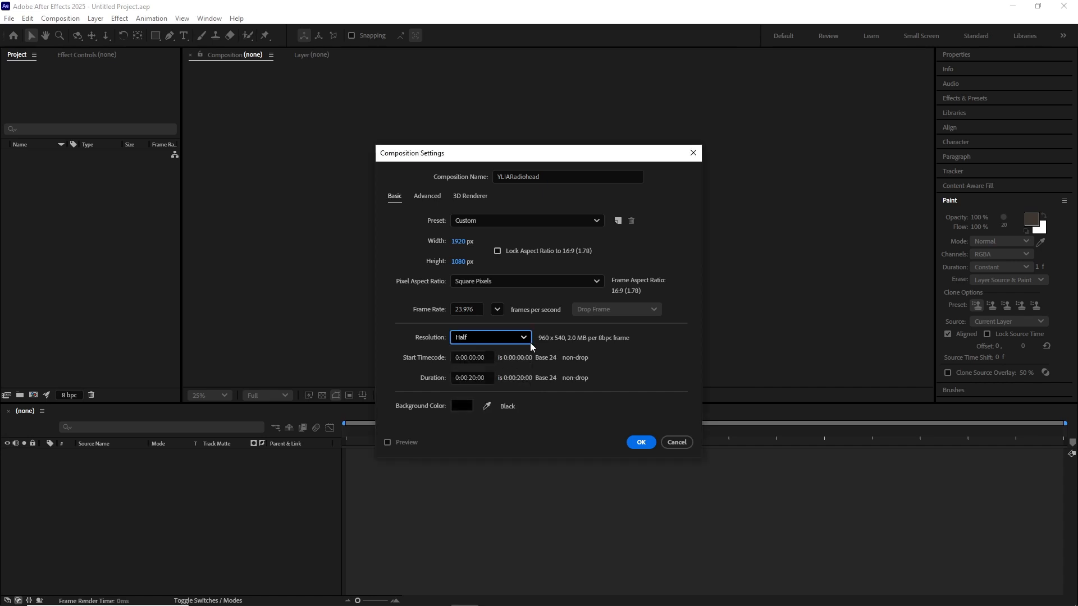
pyautogui.click(497, 339)
pyautogui.click(492, 354)
pyautogui.press('Tab')
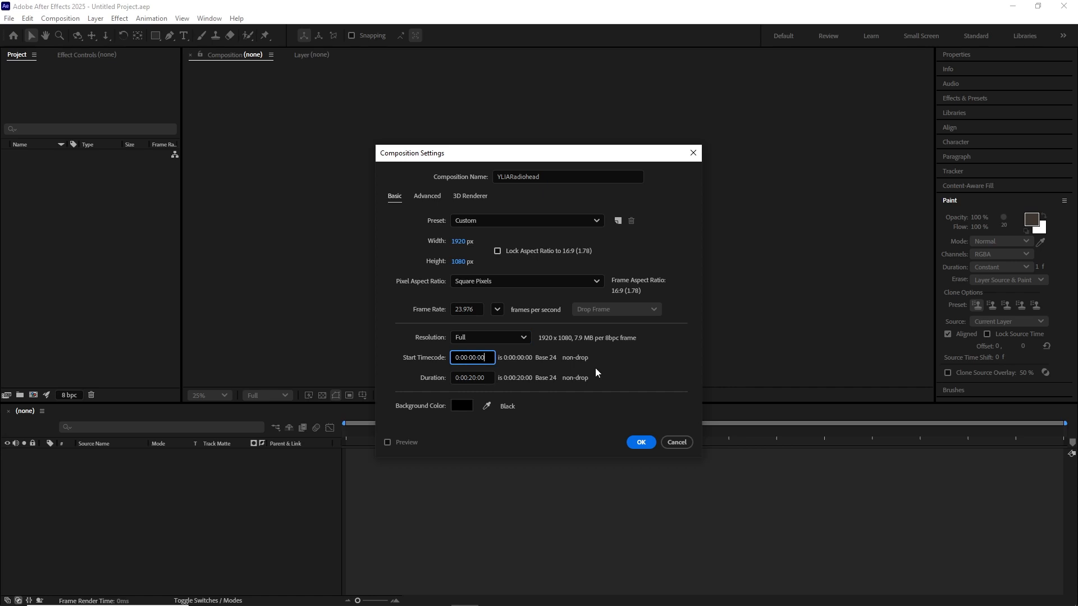
# Step: Set the composition duration to 0:01:30:00 and create the composition
pyautogui.click(471, 376)
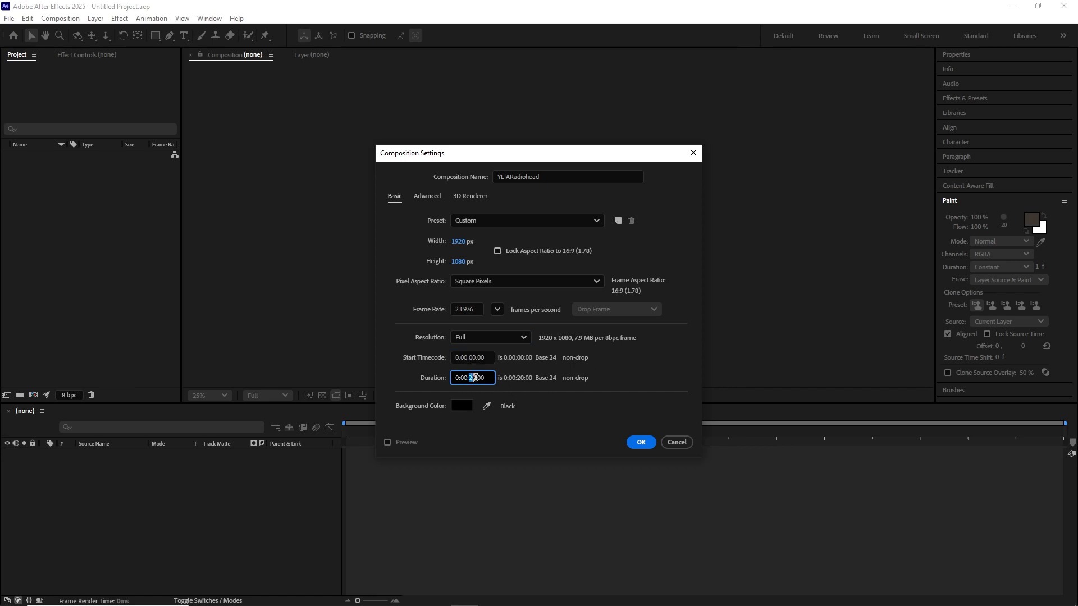
pyautogui.write('3')
pyautogui.click(469, 379)
pyautogui.write('1')
pyautogui.click(561, 372)
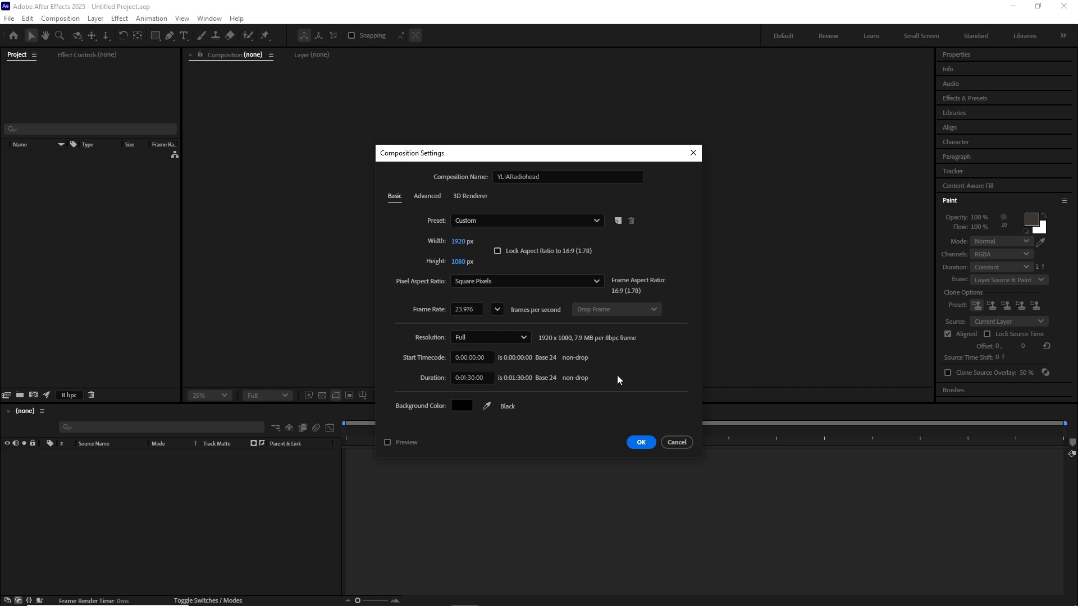
pyautogui.click(641, 443)
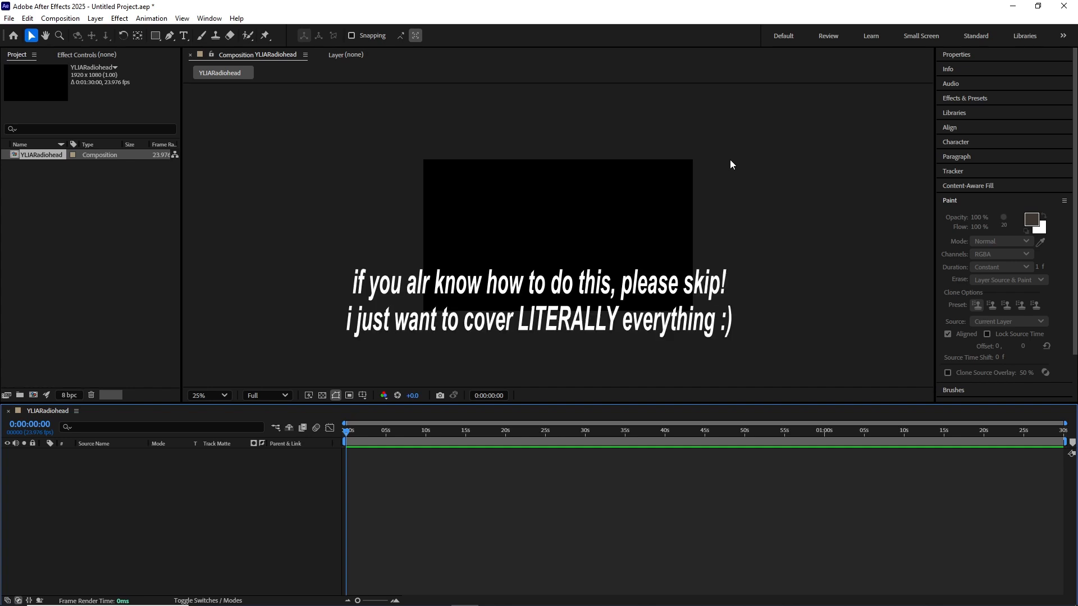
# Step: Import the MP4 version of Bleach Thousand-Year Blood War - S17E06 from the Downloads folder into the project
pyautogui.click(9, 18)
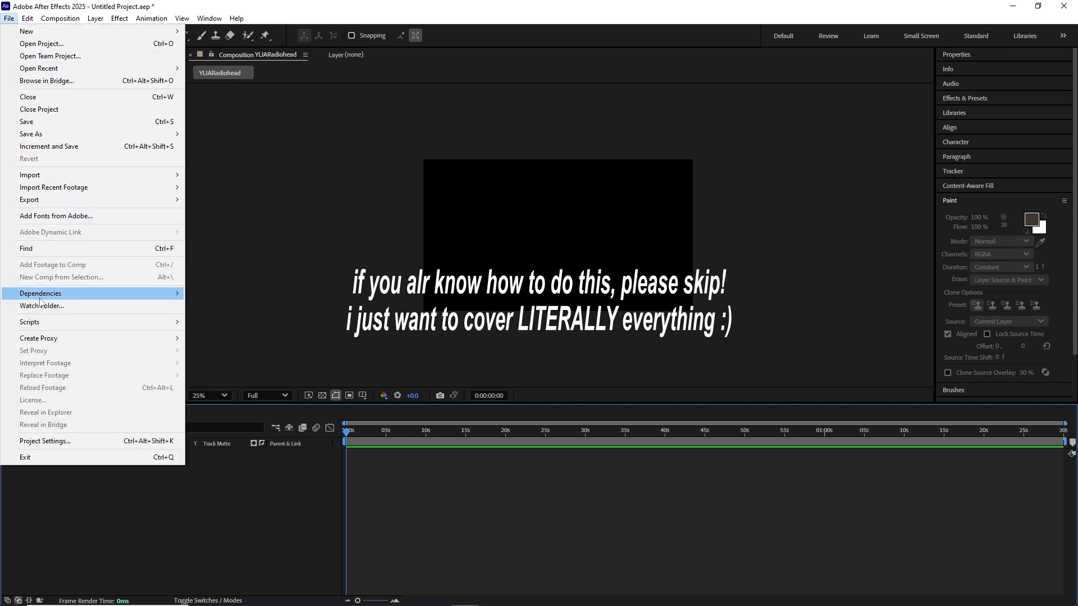
pyautogui.press('Escape')
pyautogui.rightClick(93, 235)
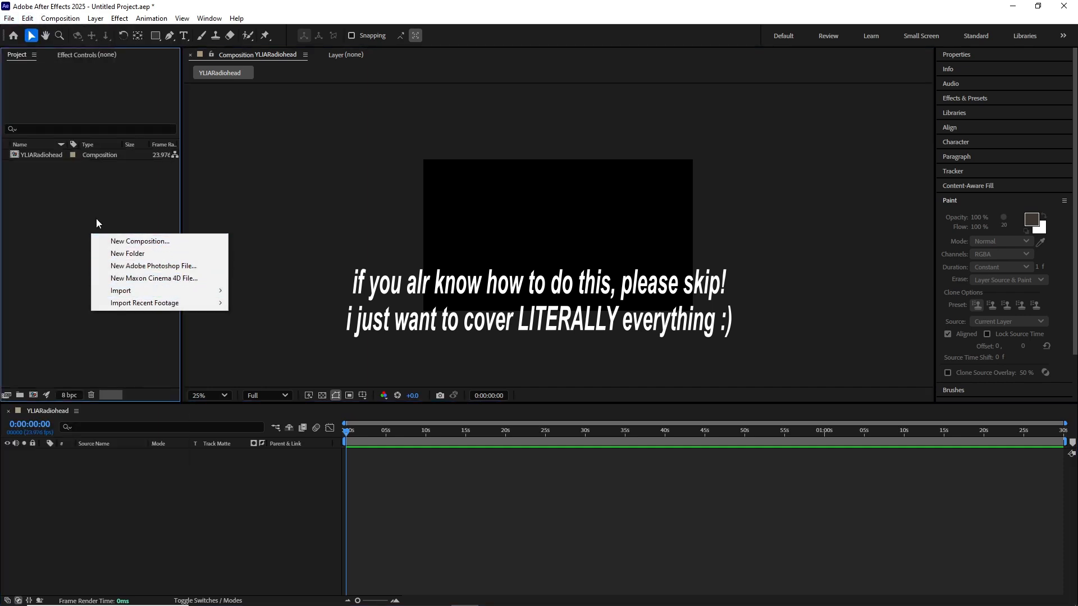
pyautogui.click(46, 214)
pyautogui.doubleClick(46, 211)
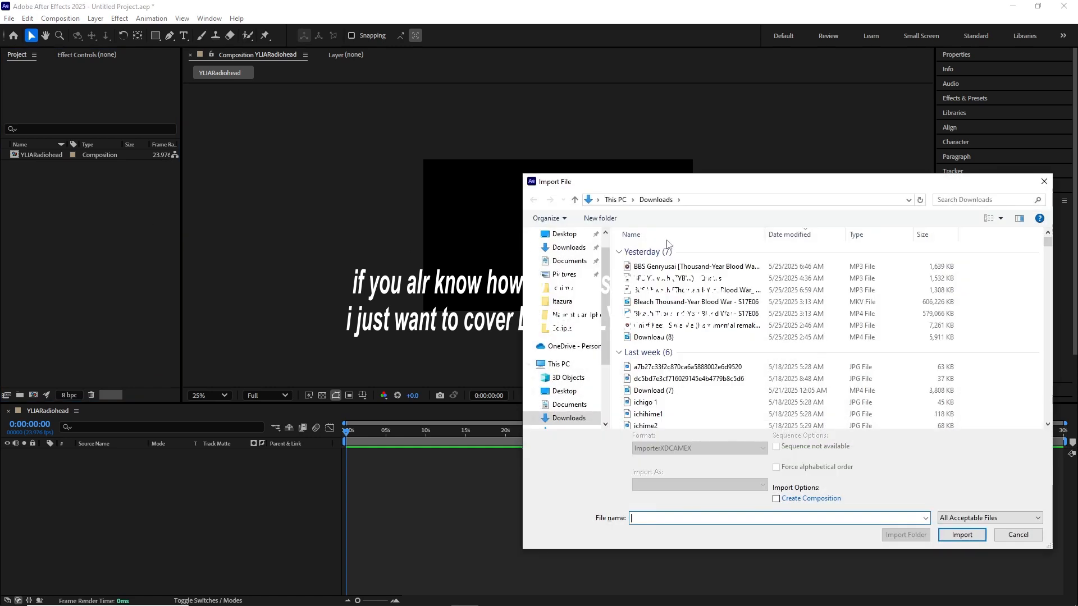
pyautogui.moveTo(1003, 182); pyautogui.dragTo(941, 165)
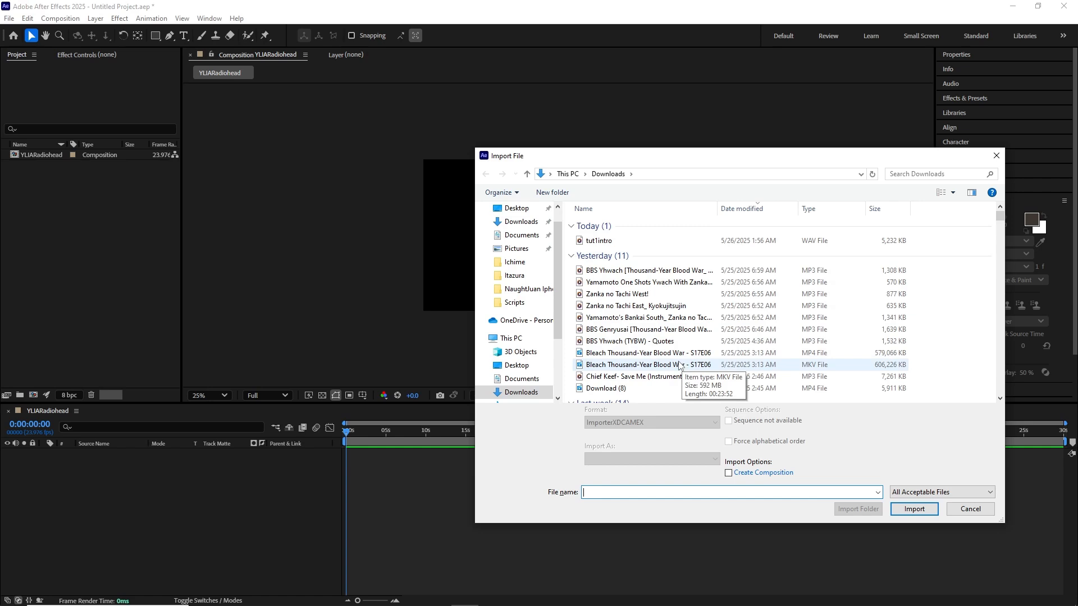
pyautogui.doubleClick(642, 353)
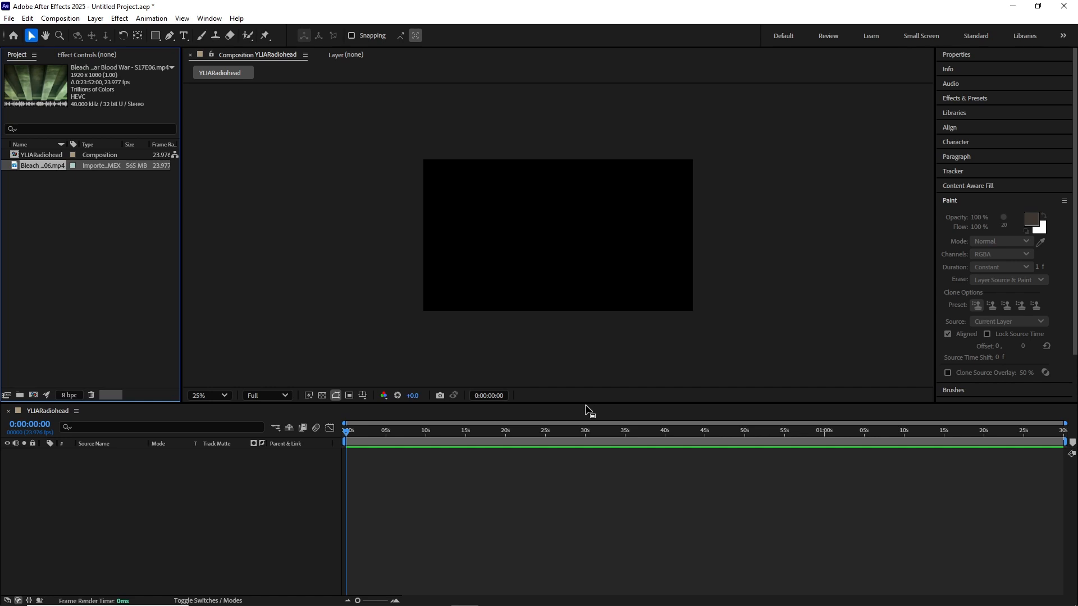
# Step: Add the imported Bleach MP4 to the composition timeline as a layer and preview its footage at 0:00:09:00 and 0:00:05:20
pyautogui.click(117, 221)
pyautogui.click(52, 166)
pyautogui.moveTo(111, 215); pyautogui.dragTo(374, 465)
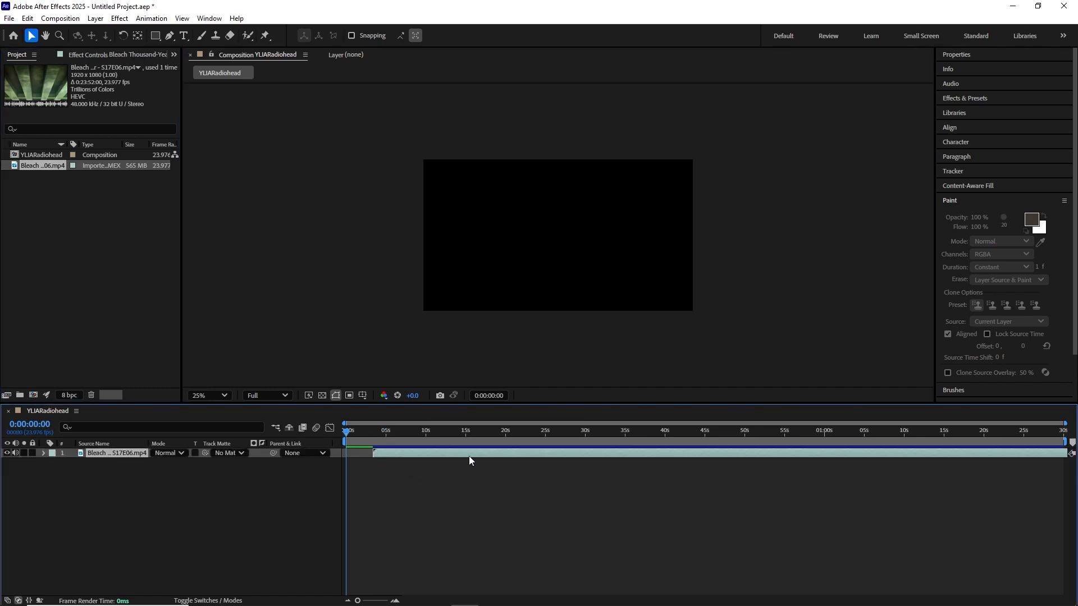
pyautogui.moveTo(458, 431); pyautogui.dragTo(418, 432)
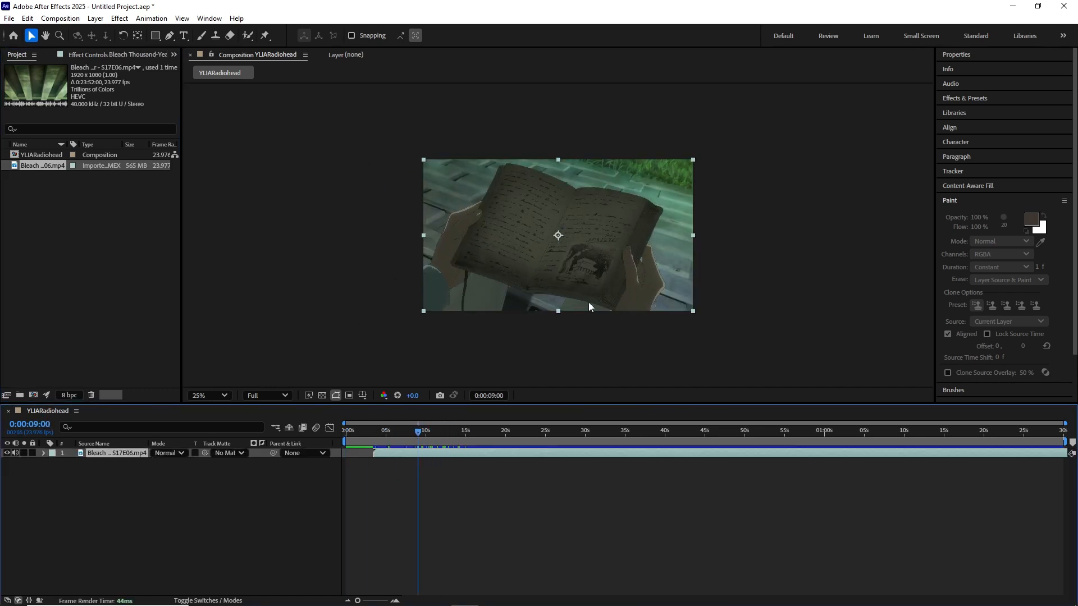
pyautogui.moveTo(418, 440); pyautogui.dragTo(392, 438)
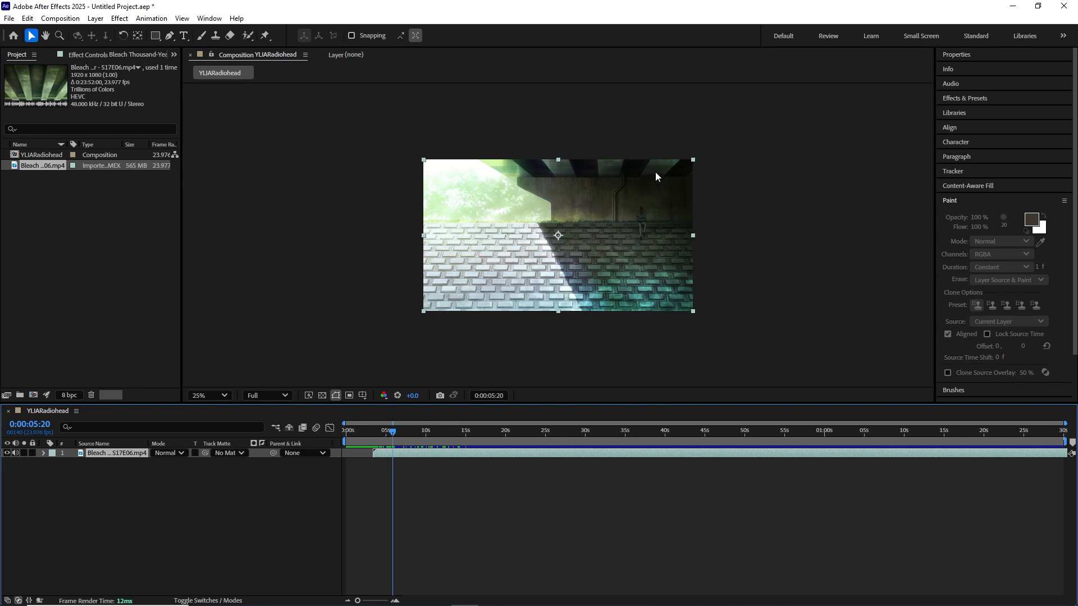
# Step: Try repositioning the footage down and to the left in the frame, and undo the move
pyautogui.moveTo(680, 198); pyautogui.dragTo(653, 234)
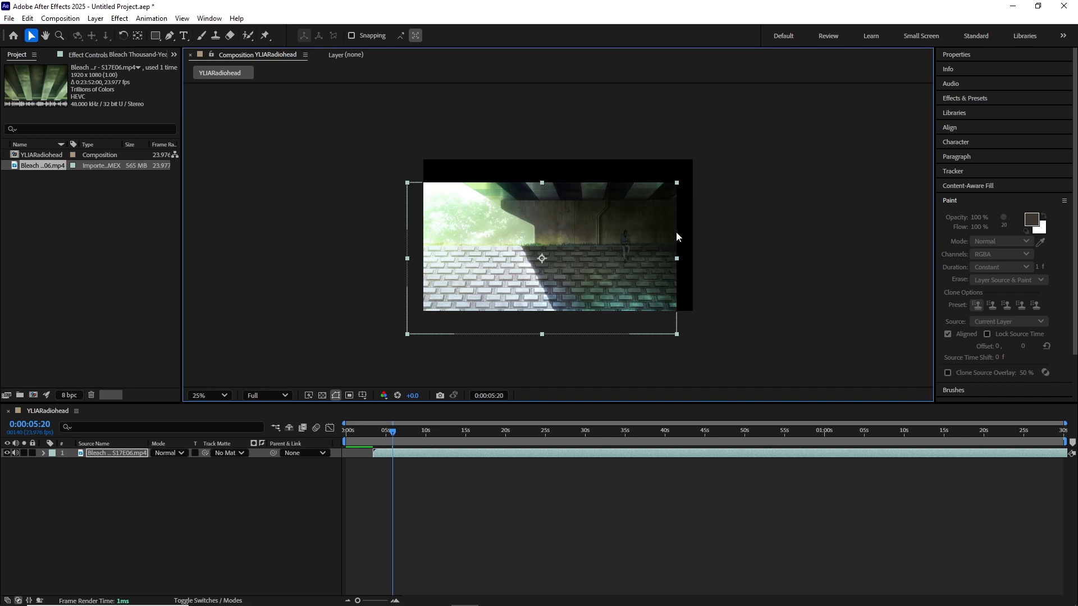
pyautogui.hotkey('ctrl', 'z')
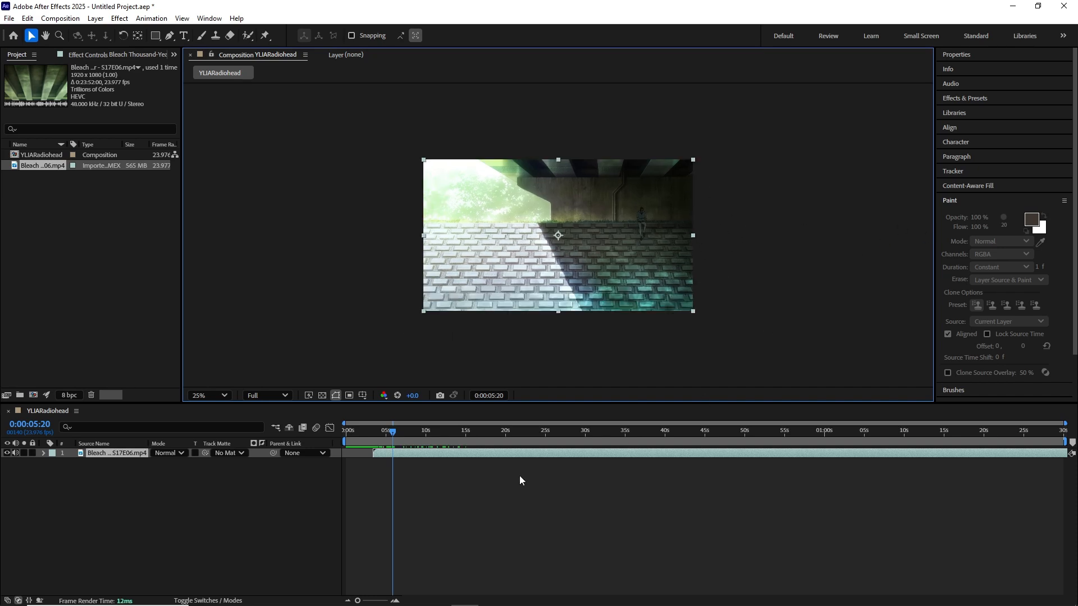
# Step: Return the current time to 0:00:00:00 and slide the video layer earlier until it begins before the composition's start
pyautogui.moveTo(395, 434); pyautogui.dragTo(346, 433)
pyautogui.moveTo(398, 456); pyautogui.dragTo(329, 433)
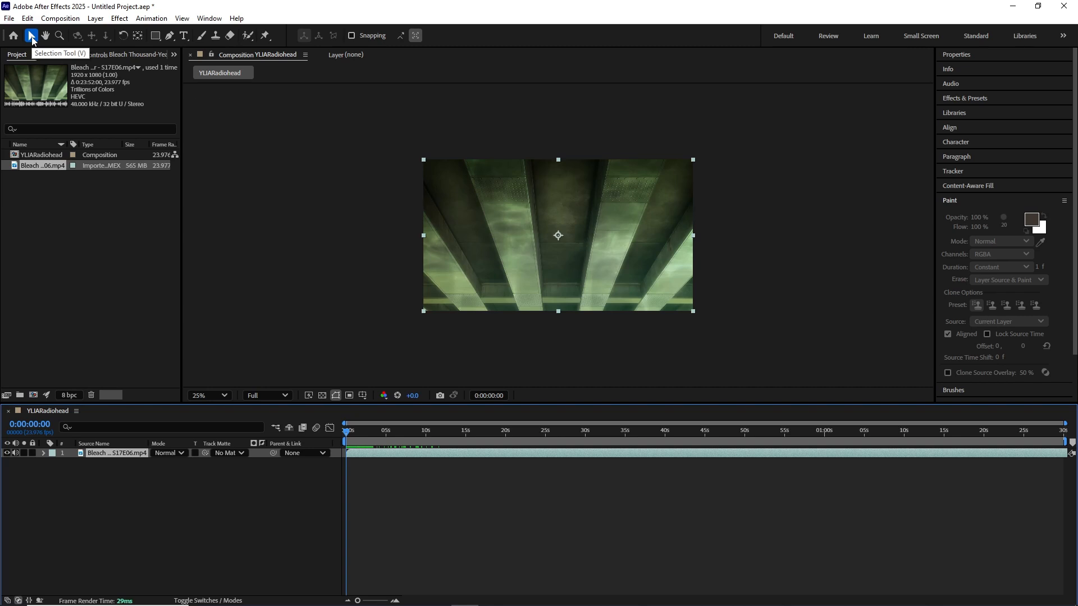
pyautogui.click(31, 37)
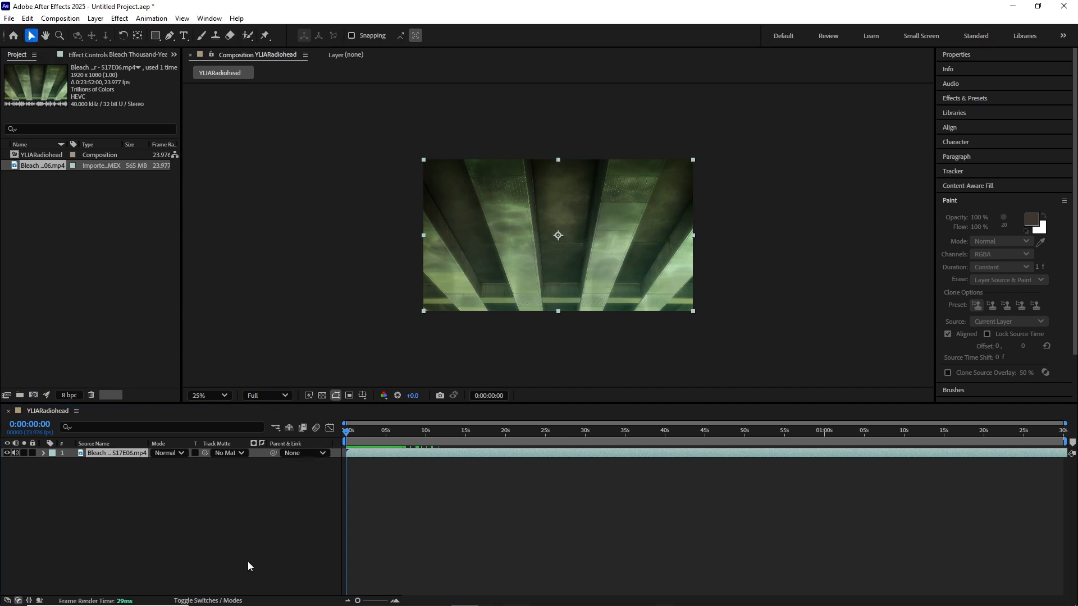
pyautogui.moveTo(392, 453)
pyautogui.mouseDown()
pyautogui.moveTo(482, 453)
pyautogui.moveTo(372, 452)
pyautogui.mouseUp()
# Step: Try shifting the footage up and to the right in the frame with the Selection tool, and undo it
pyautogui.moveTo(506, 230); pyautogui.dragTo(536, 216)
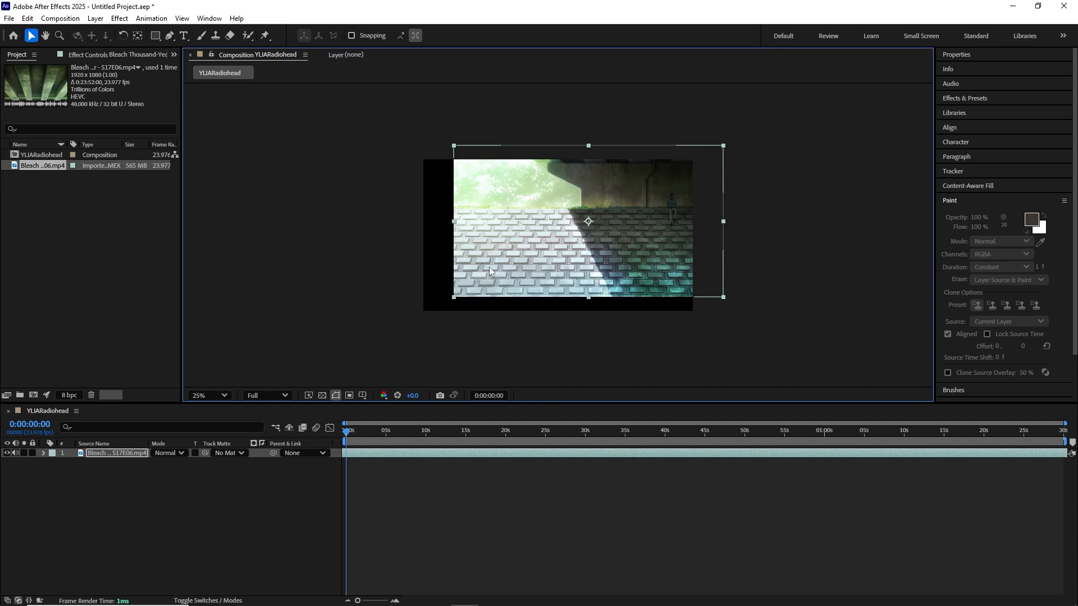
pyautogui.hotkey('ctrl', 'z')
pyautogui.hotkey('ctrl', 'z')
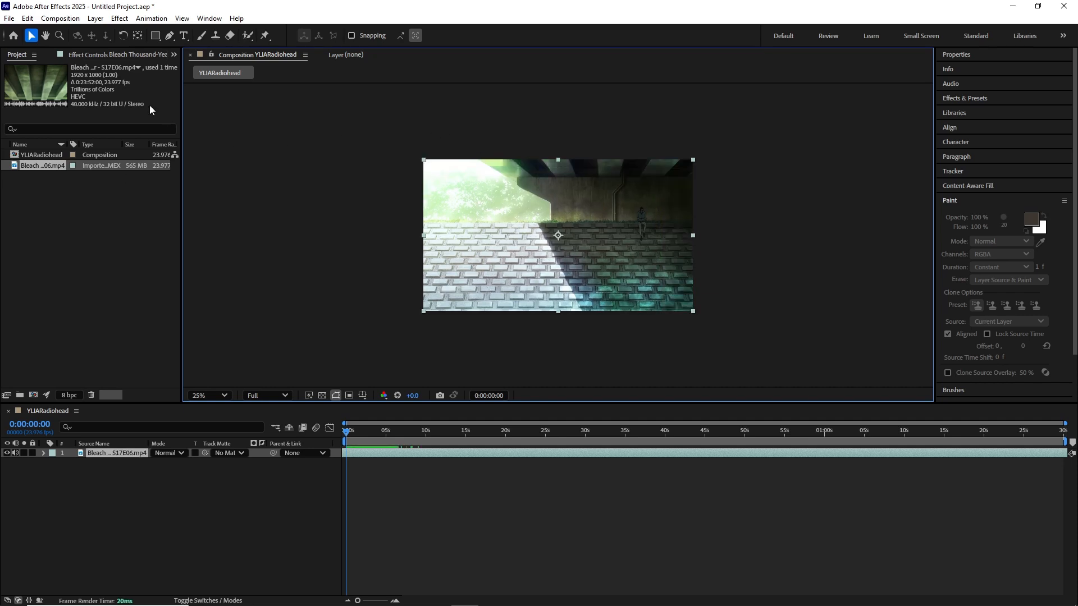
# Step: Examine the footage with the Hand tool, magnifying the seated figure to 100% and returning the view to 25%
pyautogui.click(45, 36)
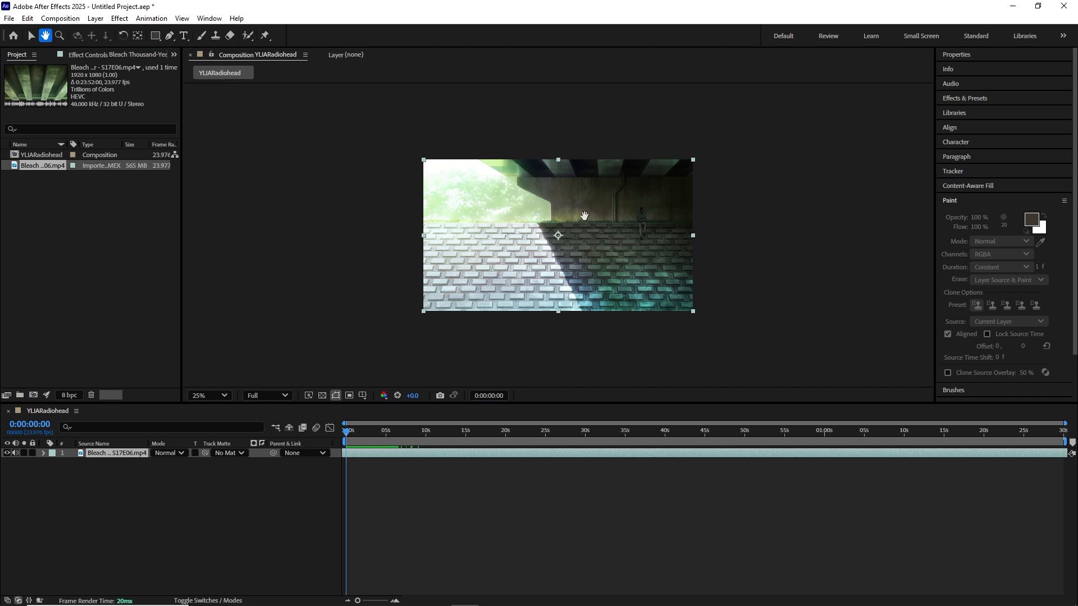
pyautogui.moveTo(736, 231)
pyautogui.mouseDown()
pyautogui.moveTo(723, 248)
pyautogui.moveTo(738, 242)
pyautogui.mouseUp()
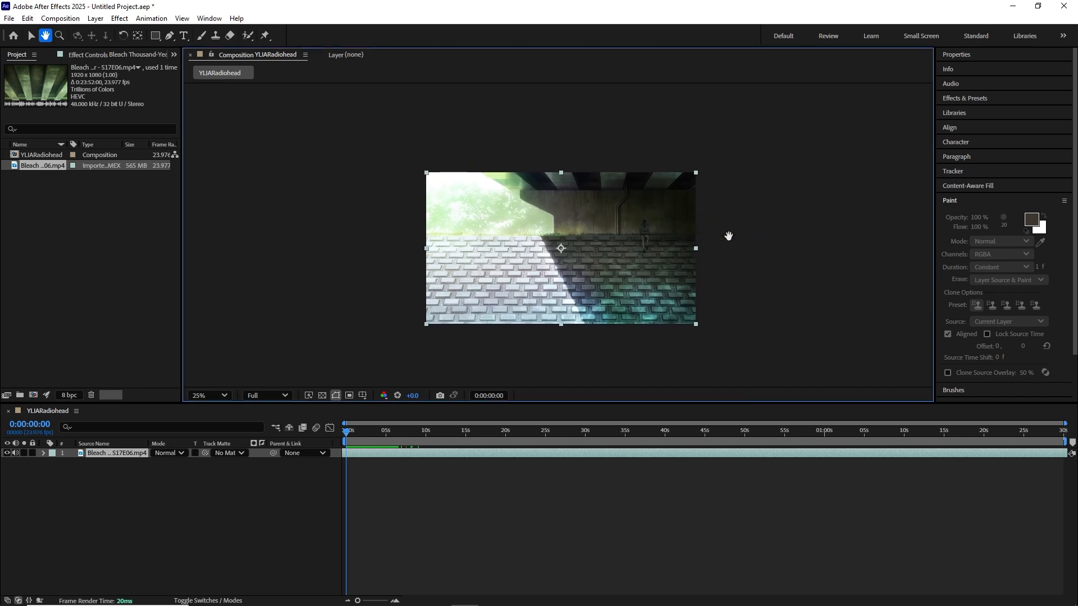
pyautogui.moveTo(769, 168); pyautogui.dragTo(681, 183)
pyautogui.scroll(5, 681, 186)
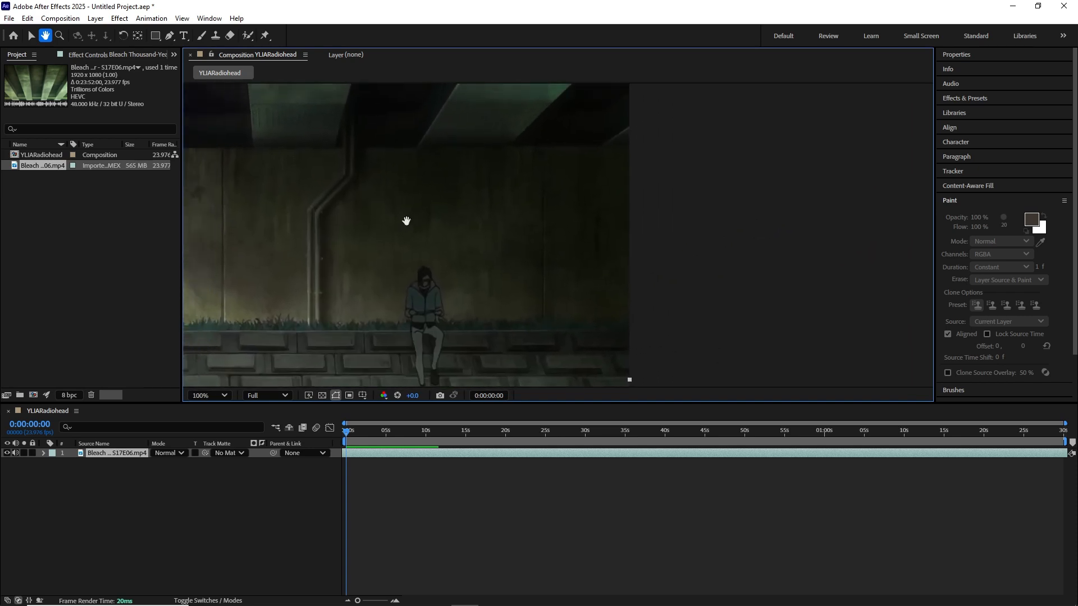
pyautogui.moveTo(404, 221); pyautogui.dragTo(418, 243)
pyautogui.moveTo(541, 202); pyautogui.dragTo(594, 223)
pyautogui.press(',')
pyautogui.press(',')
pyautogui.press(',')
pyautogui.press(',')
pyautogui.moveTo(410, 297); pyautogui.dragTo(522, 265)
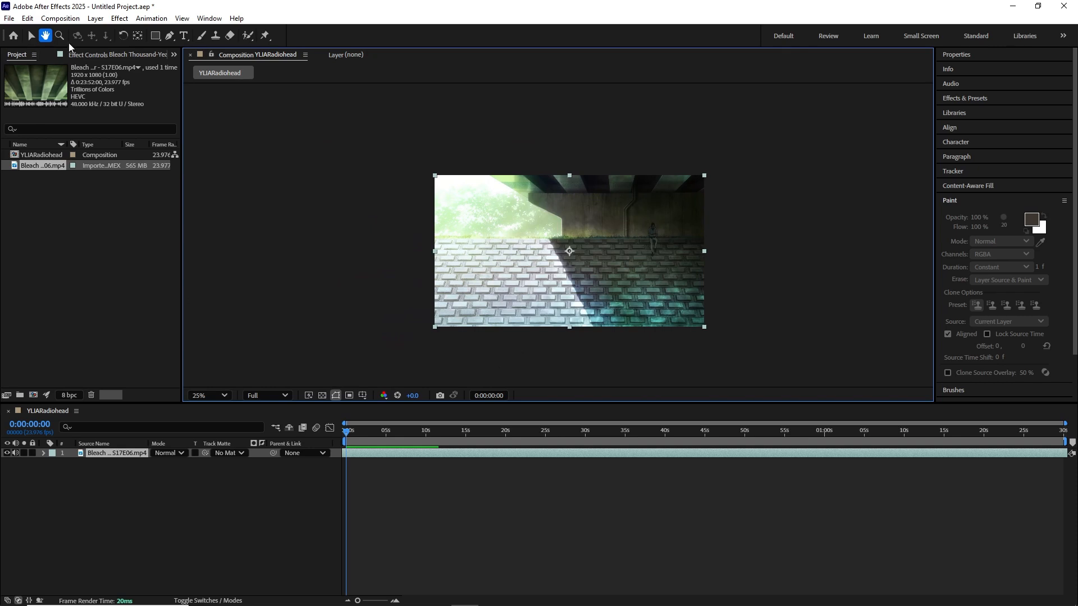
# Step: Try rectangular masks on the video layer around the wall and seated figure, undoing each one
pyautogui.click(156, 36)
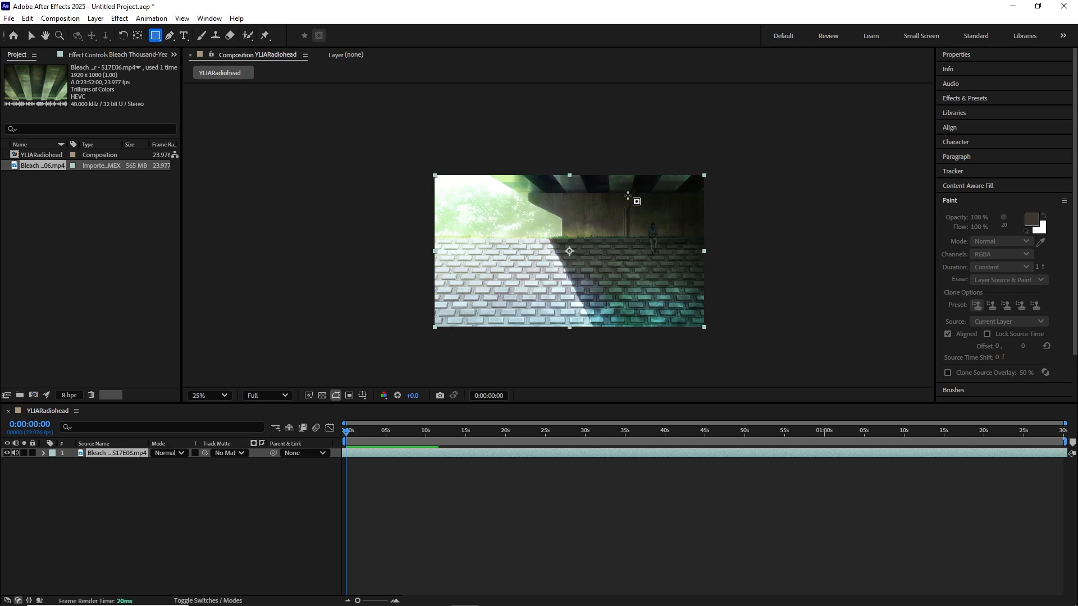
pyautogui.press('.')
pyautogui.press('h')
pyautogui.moveTo(712, 241); pyautogui.dragTo(709, 218)
pyautogui.press('q')
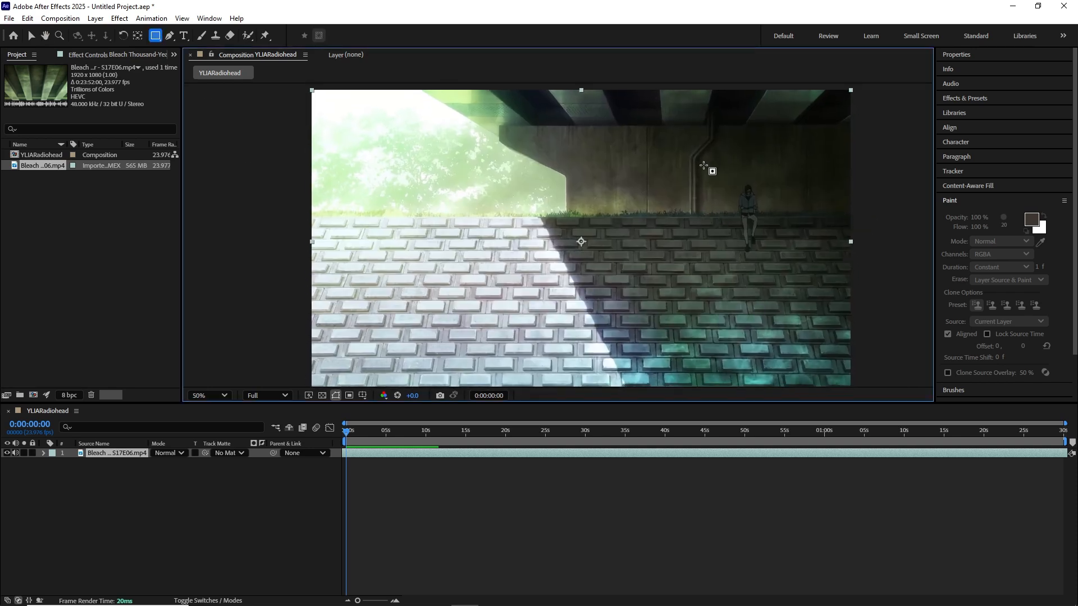
pyautogui.moveTo(709, 150); pyautogui.dragTo(818, 312)
pyautogui.hotkey('ctrl', 'z')
pyautogui.moveTo(607, 161); pyautogui.dragTo(775, 252)
pyautogui.hotkey('ctrl', 'z')
# Step: Try an elliptical mask and further shape tool variants on the video layer, undoing each mask
pyautogui.press('q')
pyautogui.moveTo(595, 142); pyautogui.dragTo(739, 266)
pyautogui.hotkey('ctrl', 'z')
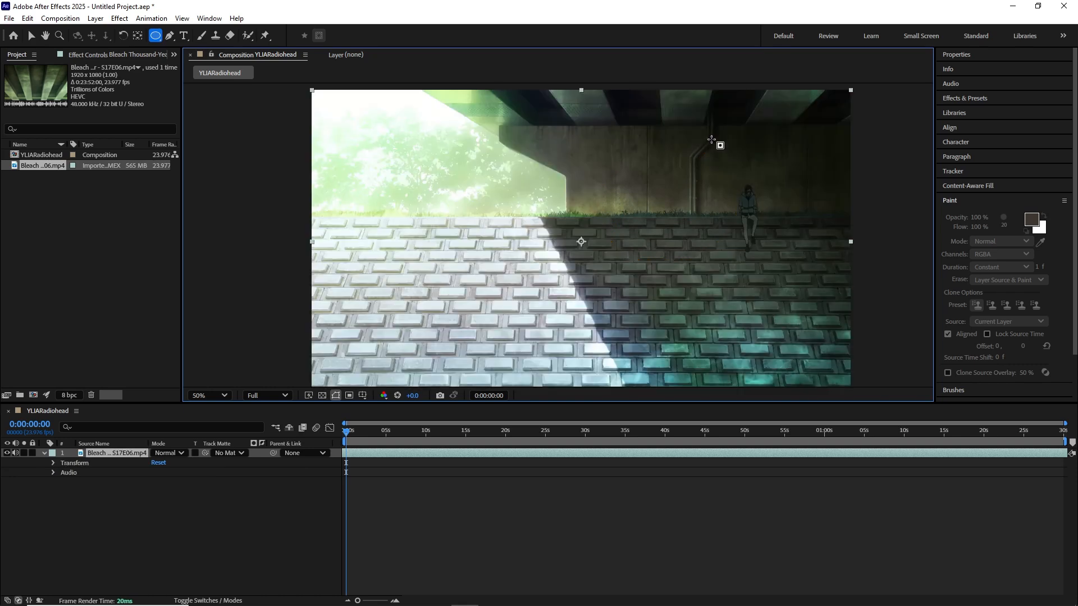
pyautogui.press('q')
pyautogui.moveTo(592, 145); pyautogui.dragTo(594, 201)
pyautogui.hotkey('ctrl', 'z')
pyautogui.press('q')
pyautogui.hotkey('ctrl', 'z')
pyautogui.press('q')
# Step: Draw a five-point mask around the seated figure with the Pen tool, close it, and undo the closing
pyautogui.press('g')
pyautogui.click(733, 164)
pyautogui.click(711, 191)
pyautogui.click(731, 241)
pyautogui.click(789, 264)
pyautogui.click(797, 211)
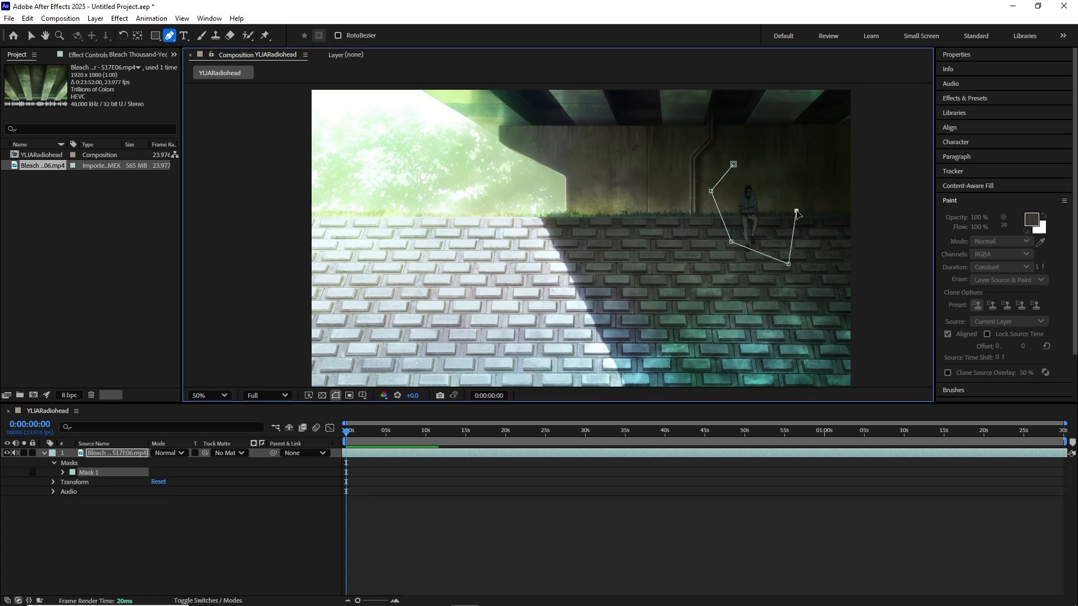
pyautogui.click(734, 165)
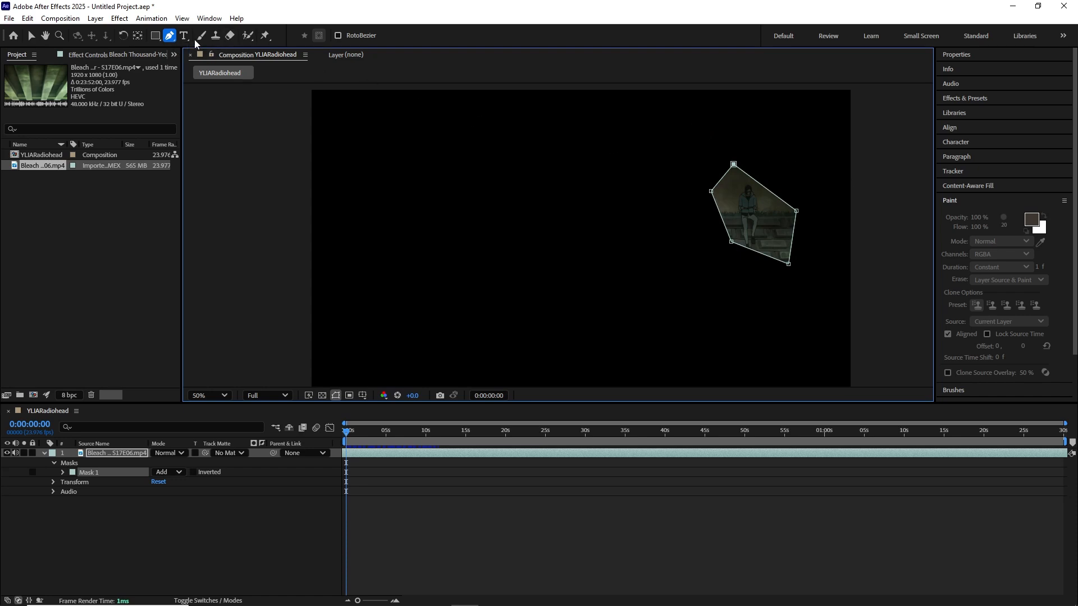
pyautogui.hotkey('ctrl', 'z')
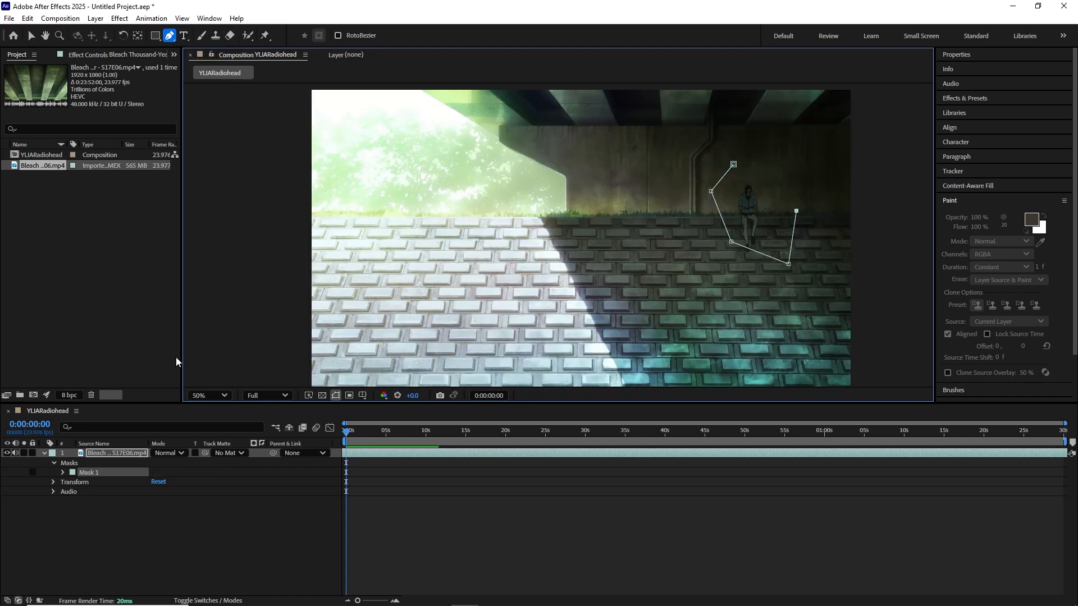
# Step: Delete the unfinished pen mask from the Bleach video layer
pyautogui.click(86, 465)
pyautogui.press('Delete')
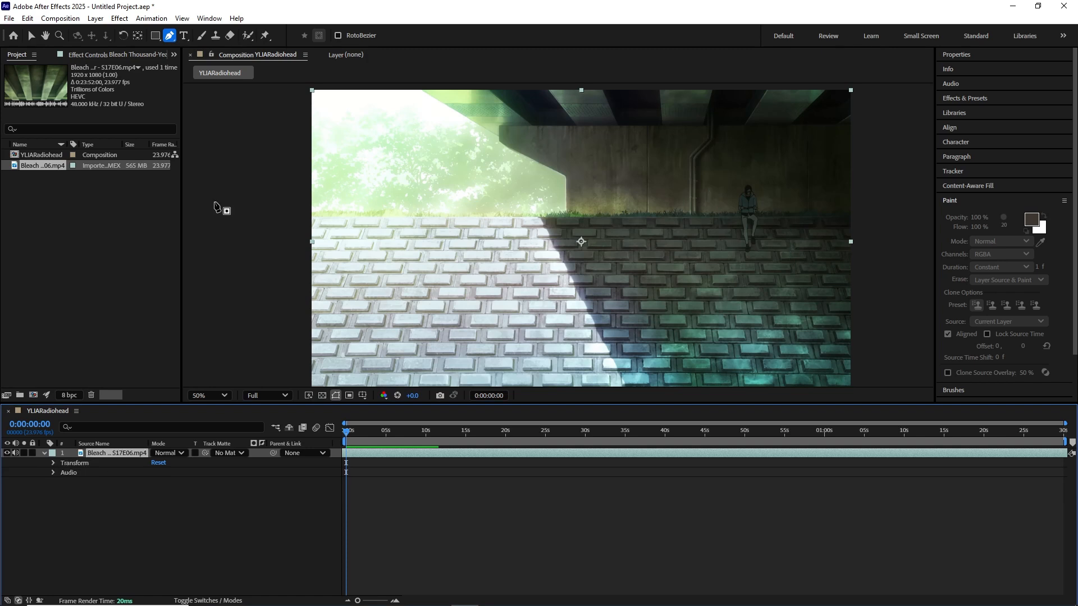
# Step: Add a horizontal text layer reading "heloow" over the footage, near the upper middle of the frame
pyautogui.click(184, 36)
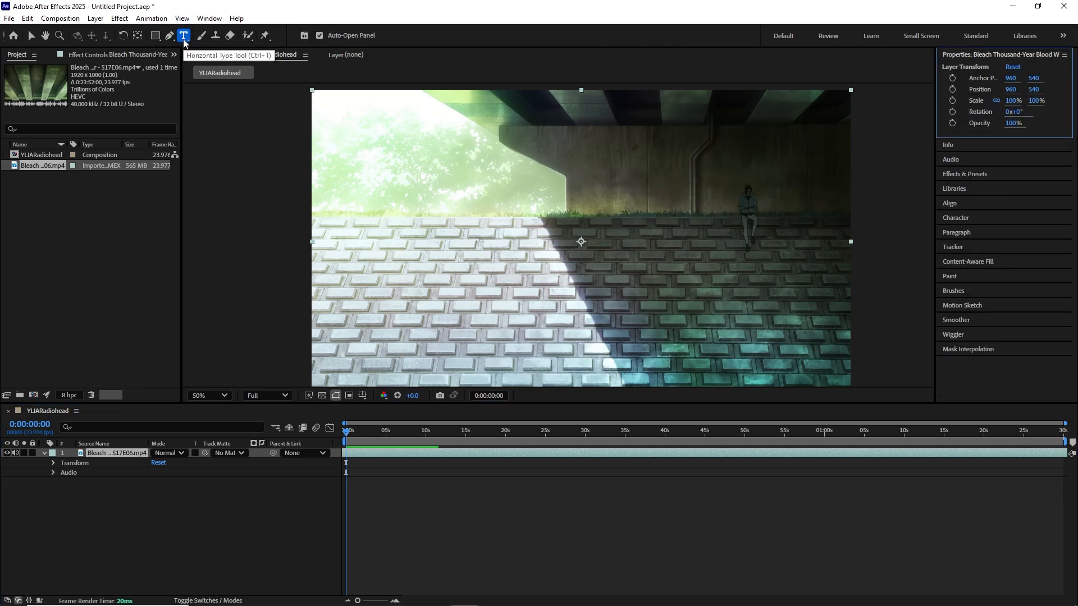
pyautogui.click(596, 492)
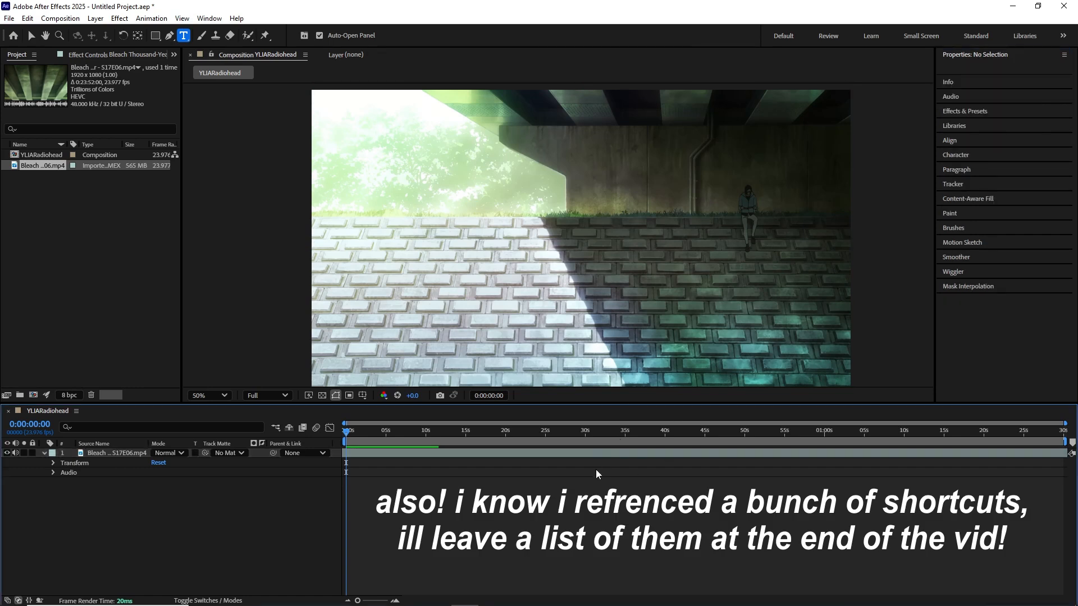
pyautogui.click(537, 452)
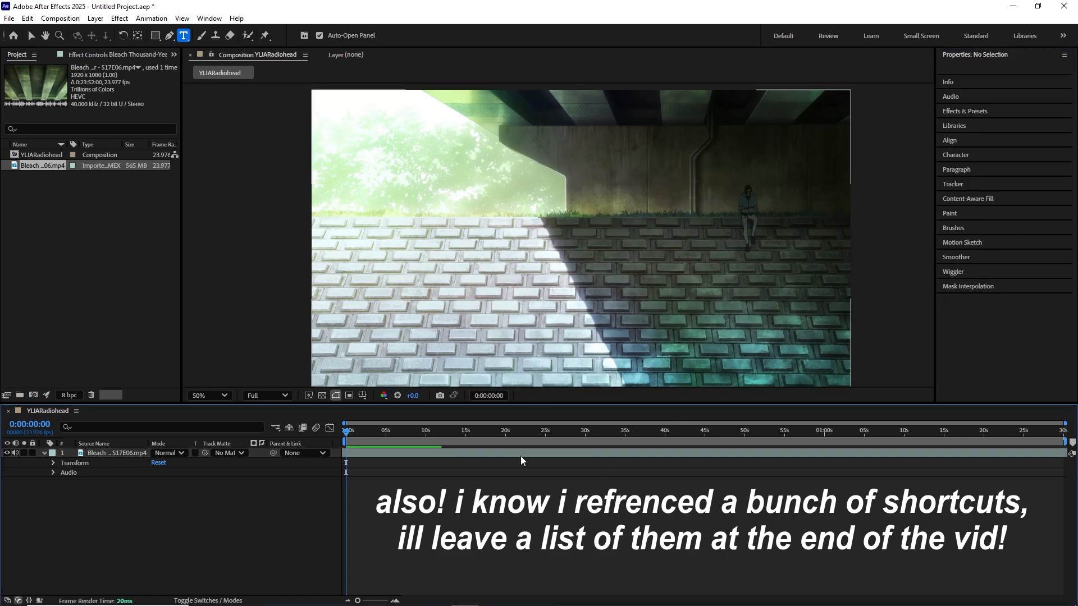
pyautogui.click(554, 200)
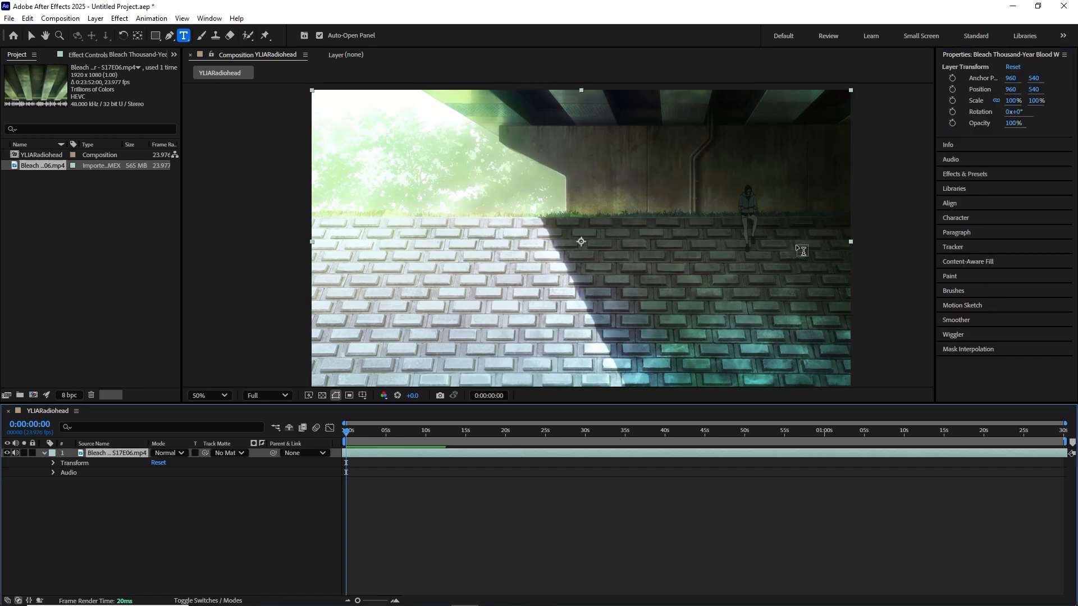
pyautogui.write('heloow')
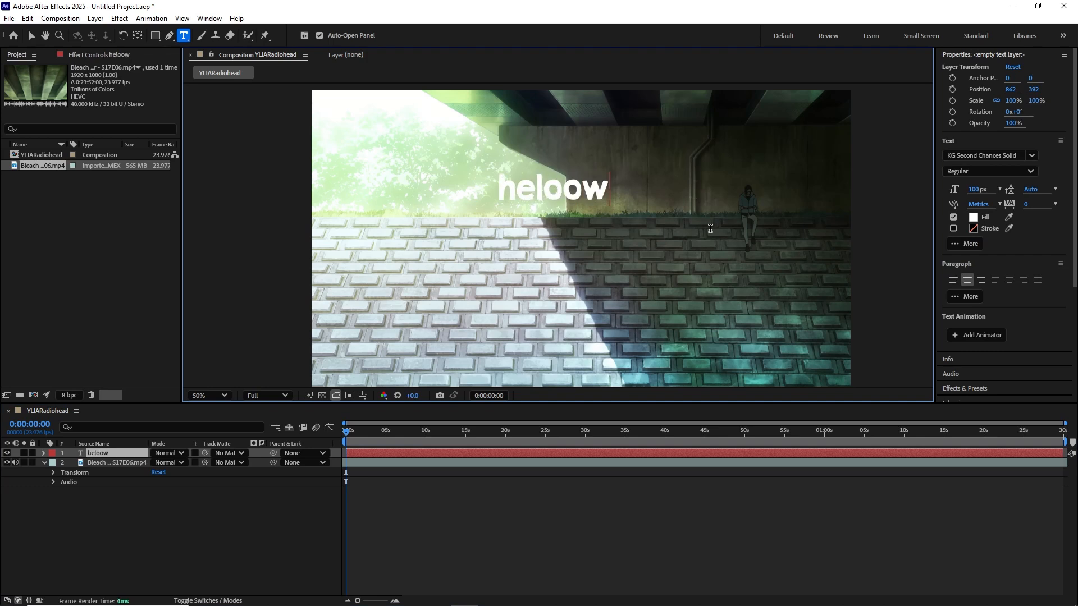
# Step: Clear the "heloow" text and delete the emptied text layer from the composition
pyautogui.hotkey('ctrl', 'a')
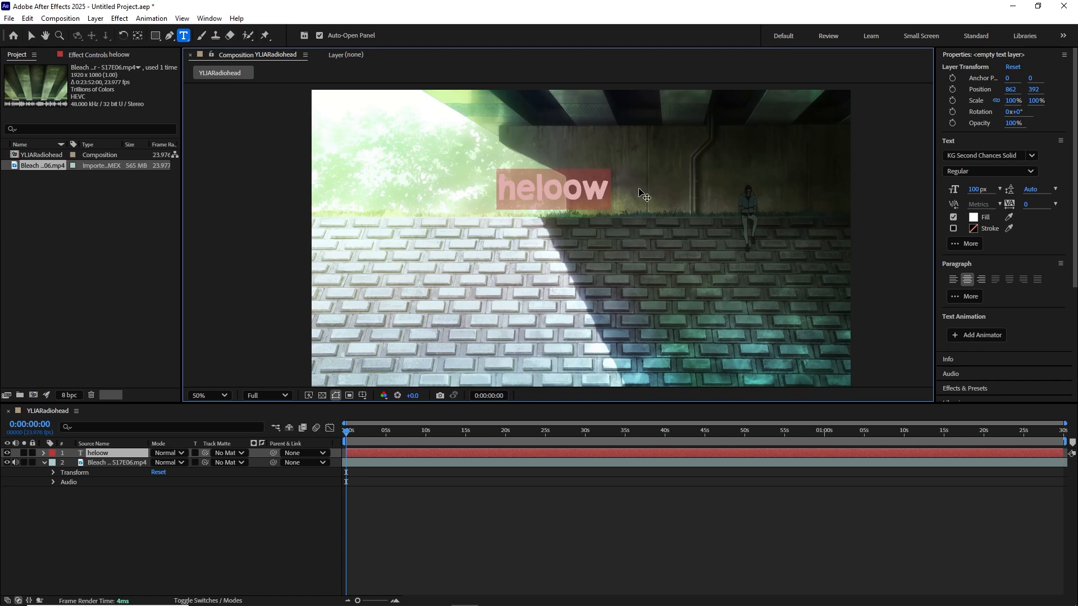
pyautogui.press('BackSpace')
pyautogui.click(528, 535)
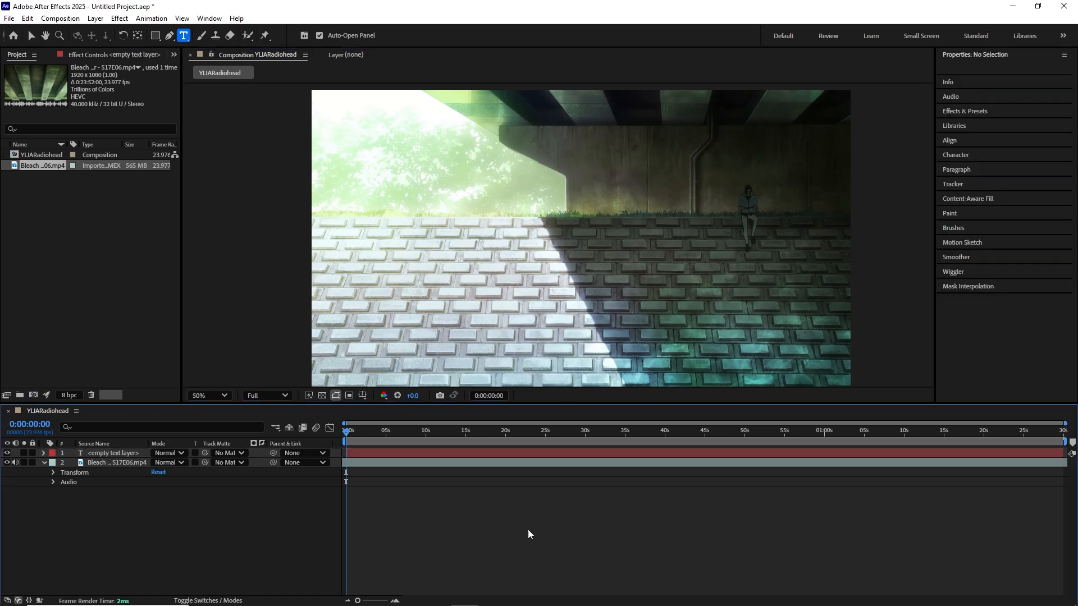
pyautogui.click(446, 452)
pyautogui.press('Delete')
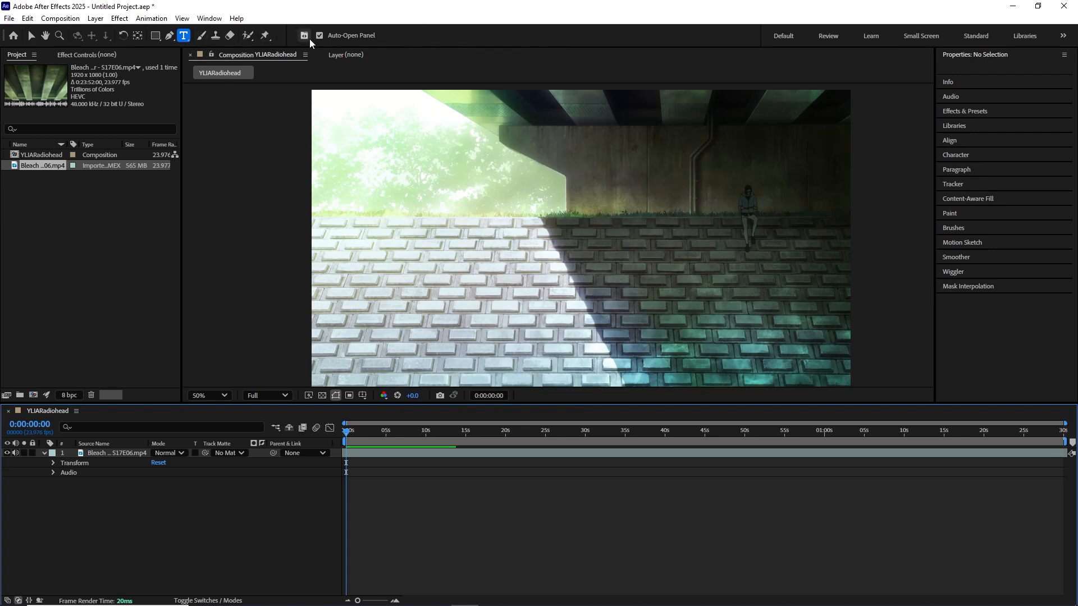
# Step: Activate the Roto Brush tool and select the Bleach video layer
pyautogui.click(247, 37)
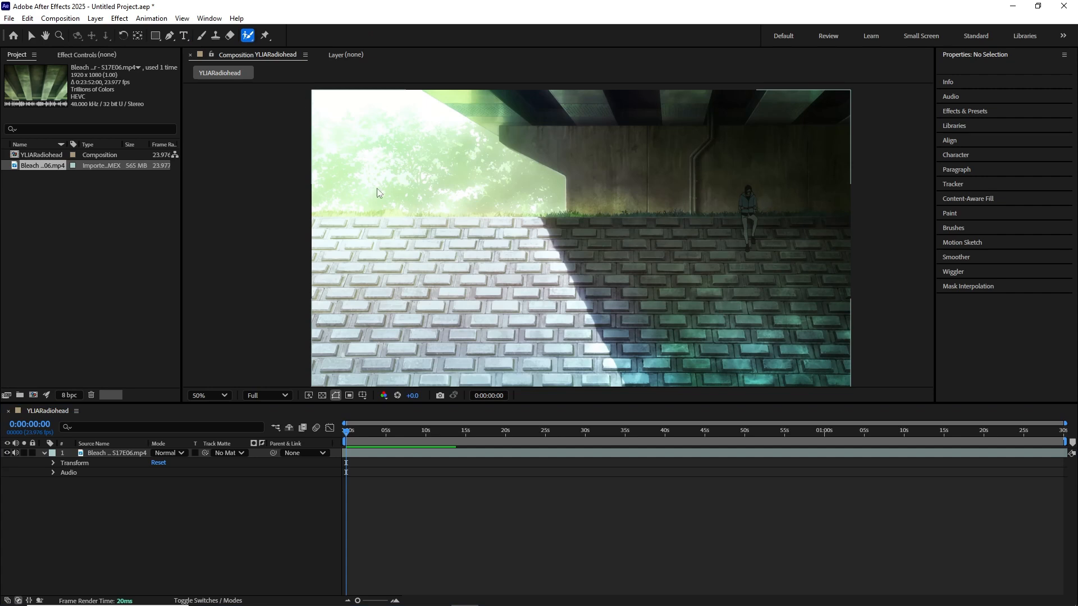
pyautogui.click(454, 457)
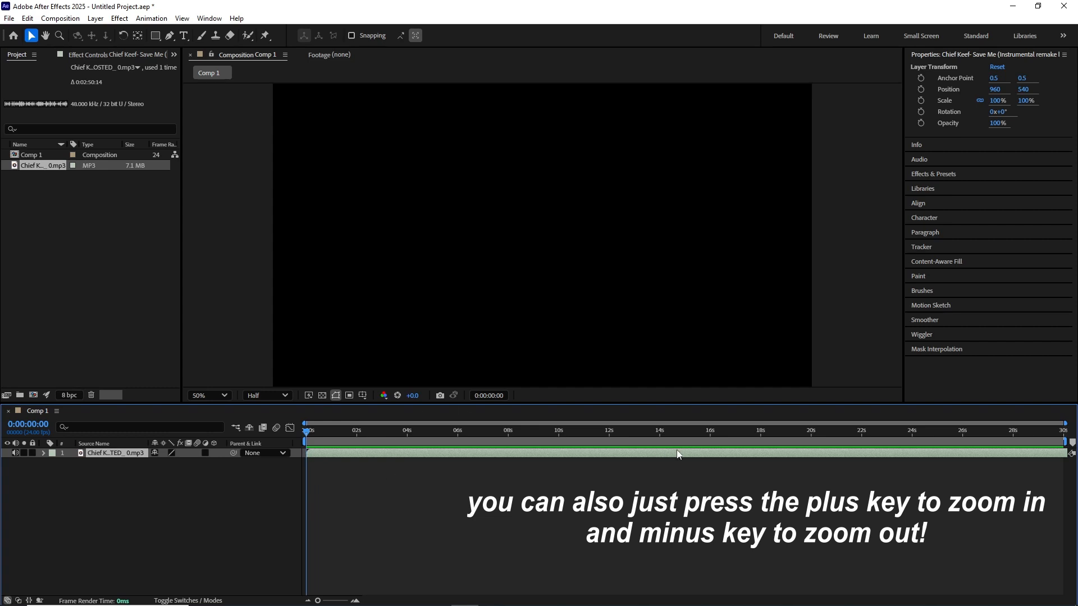
pyautogui.click(354, 600)
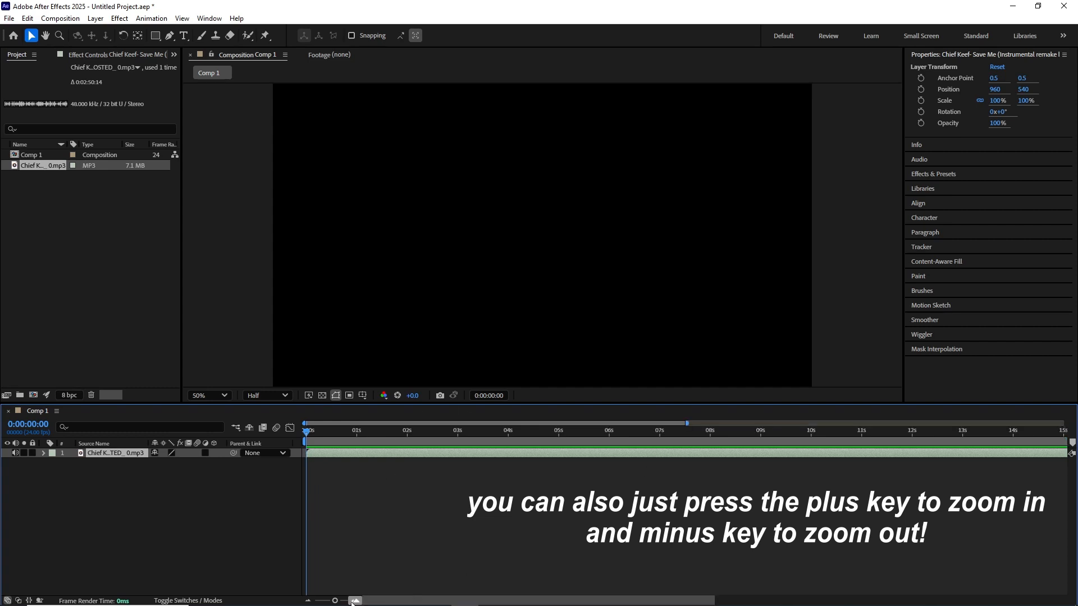
pyautogui.click(308, 601)
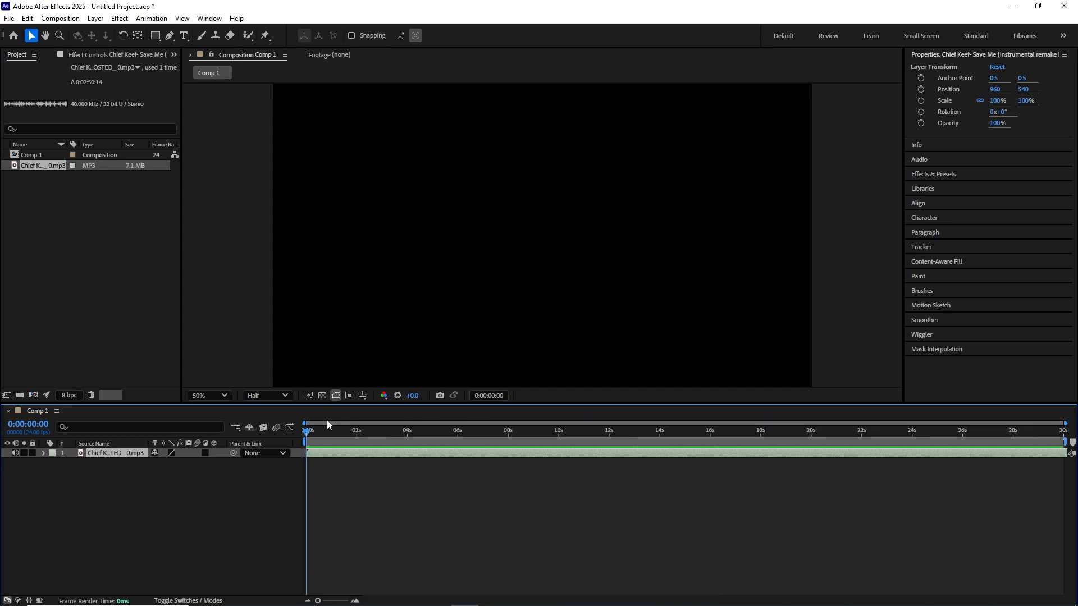
pyautogui.moveTo(311, 435)
pyautogui.mouseDown()
pyautogui.moveTo(385, 433)
pyautogui.moveTo(308, 433)
pyautogui.mouseUp()
pyautogui.click(443, 490)
# Step: Duplicate the Chief Keef audio layer in Comp 1 and delete the extra copy
pyautogui.click(465, 455)
pyautogui.hotkey('ctrl', 'd')
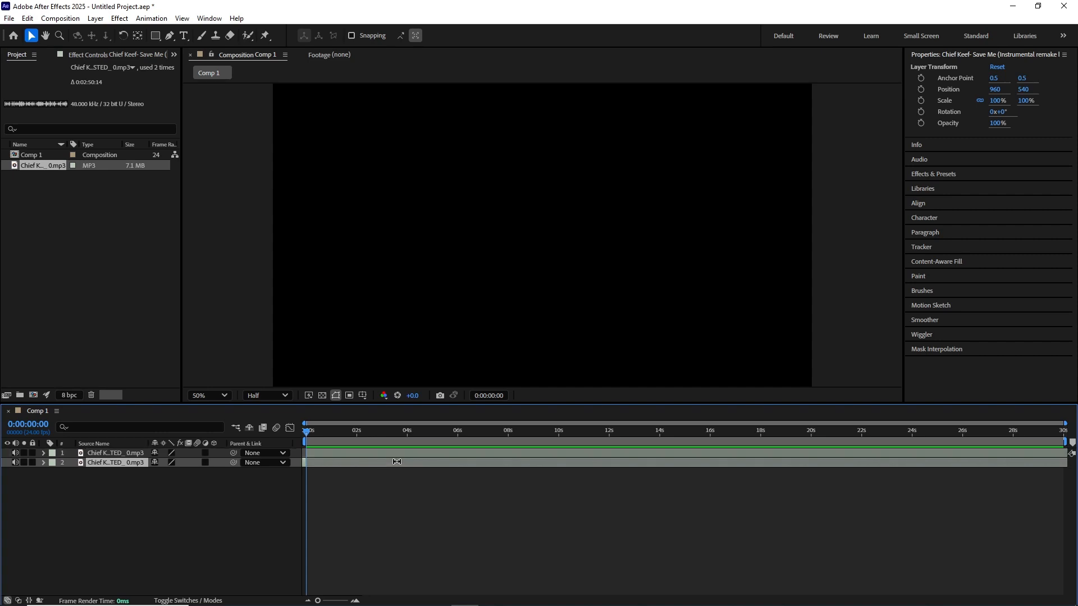
pyautogui.click(409, 510)
pyautogui.click(390, 460)
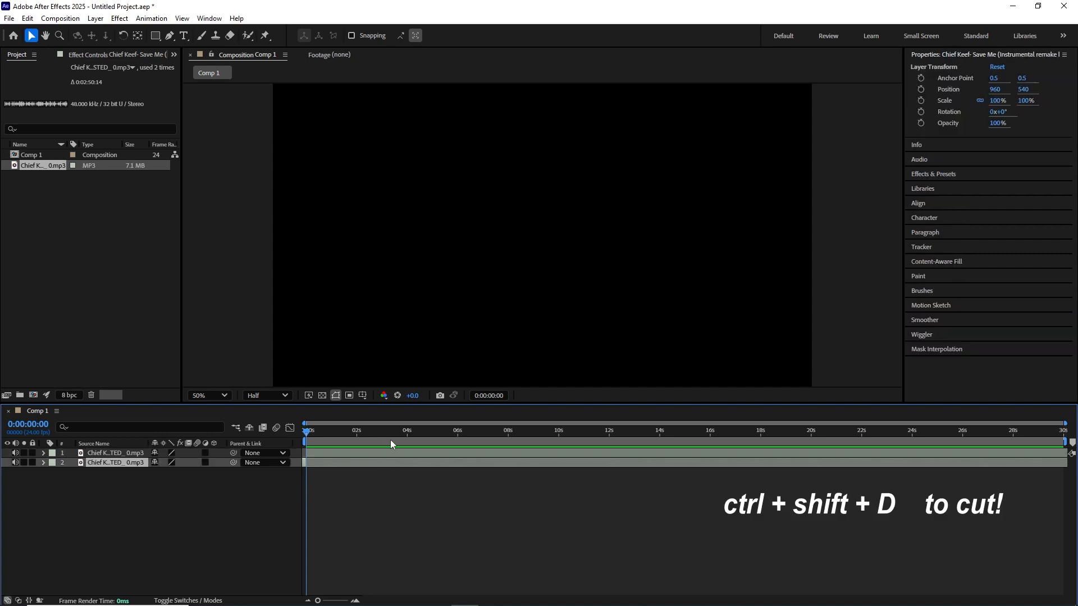
pyautogui.press('Delete')
# Step: Reveal the waveform of the Chief Keef audio layer in enlarged detail
pyautogui.click(332, 453)
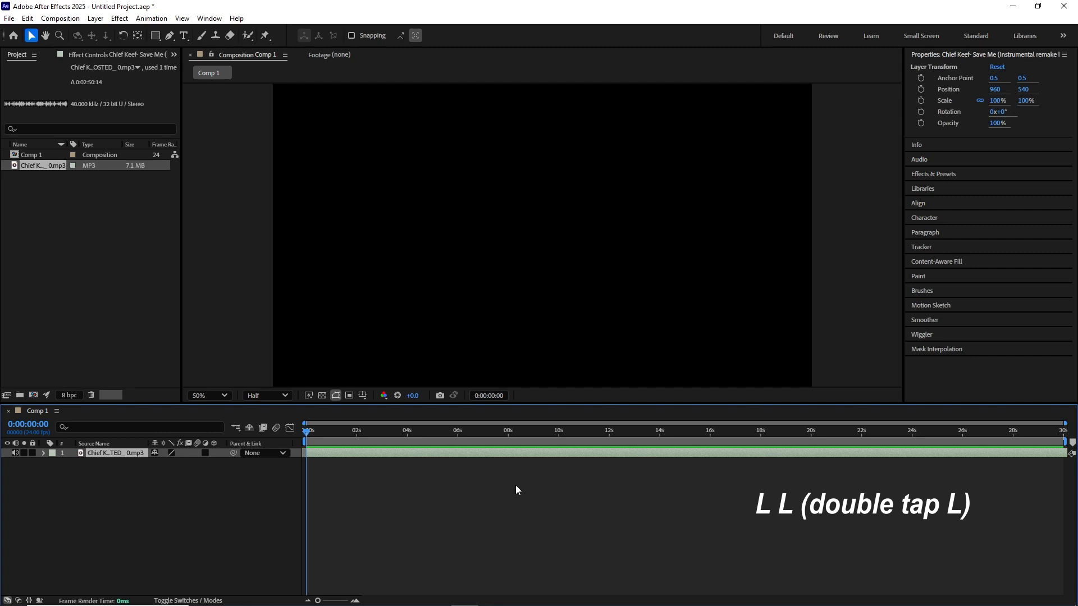
pyautogui.press('l')
pyautogui.press('l')
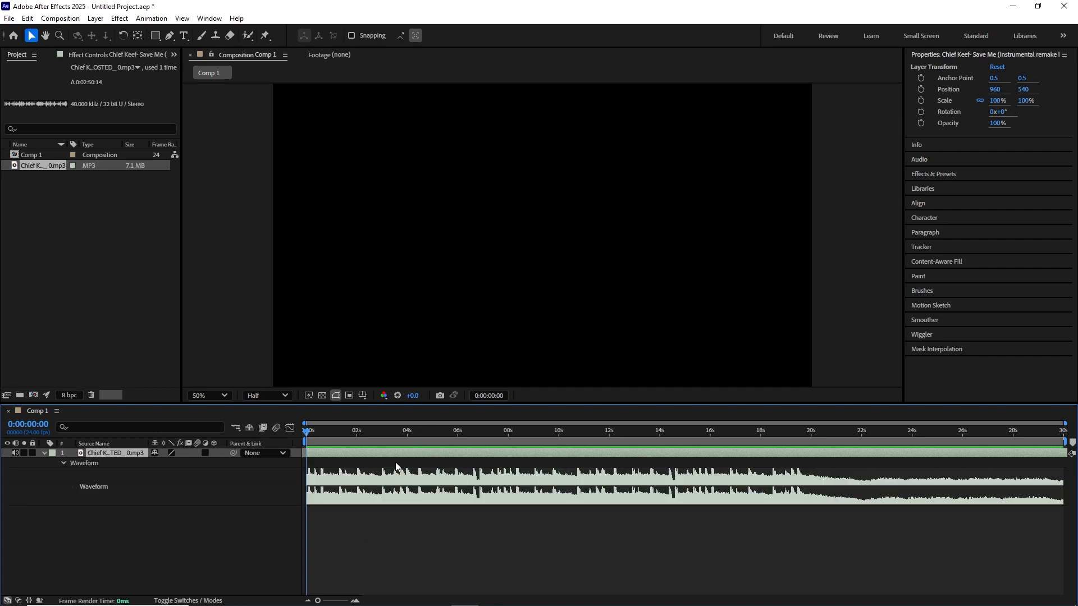
pyautogui.click(355, 600)
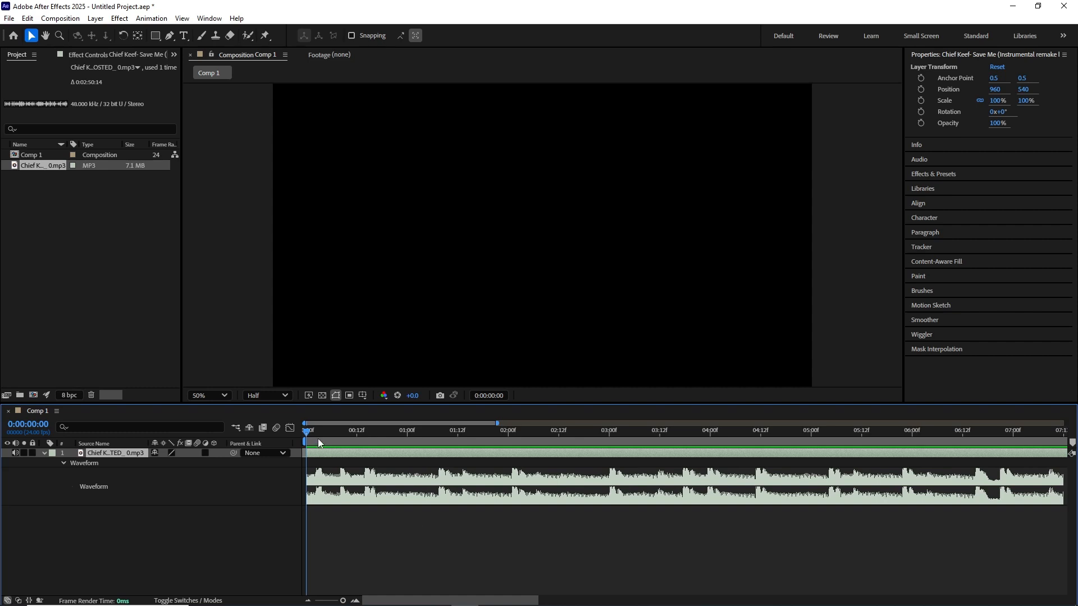
# Step: Play the audio repeatedly from the start of Comp 1, comparing the beats with the waveform peaks
pyautogui.moveTo(312, 438); pyautogui.dragTo(284, 441)
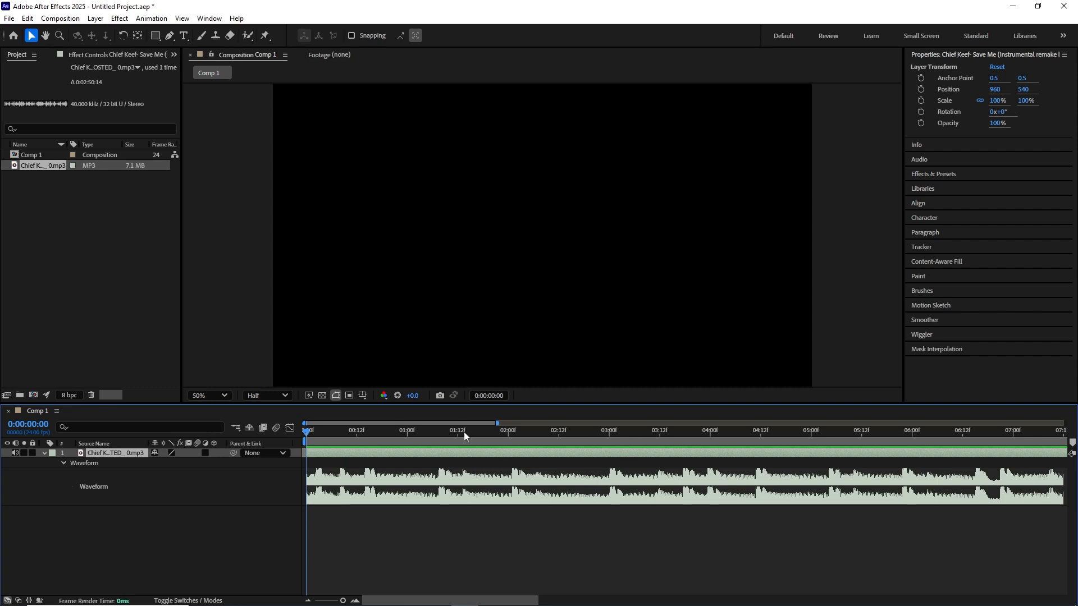
pyautogui.press('space')
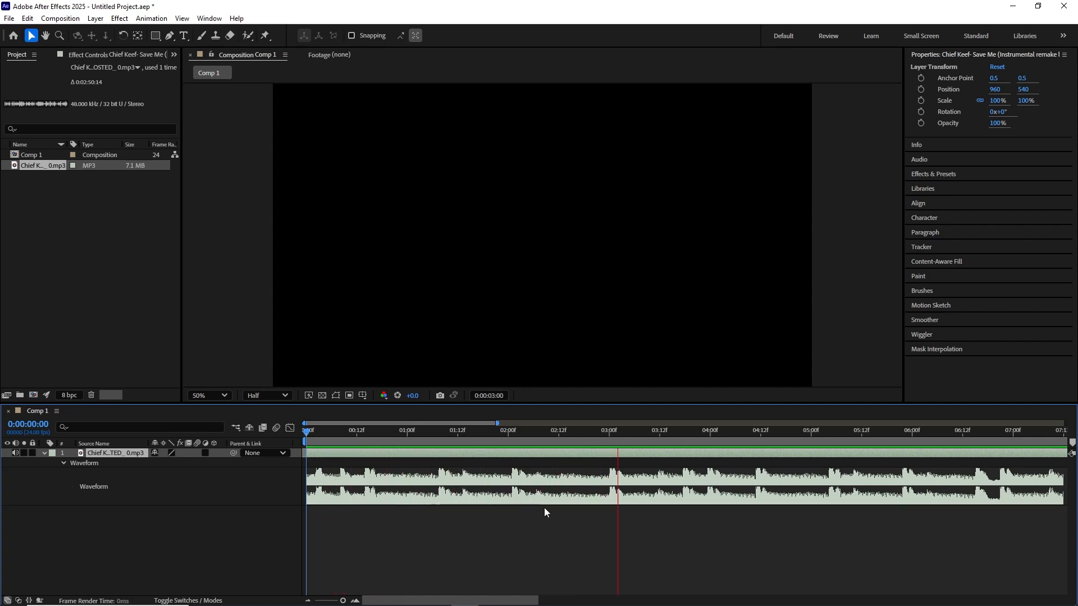
pyautogui.press('space')
pyautogui.moveTo(736, 431); pyautogui.dragTo(306, 435)
pyautogui.press('space')
pyautogui.click(400, 433)
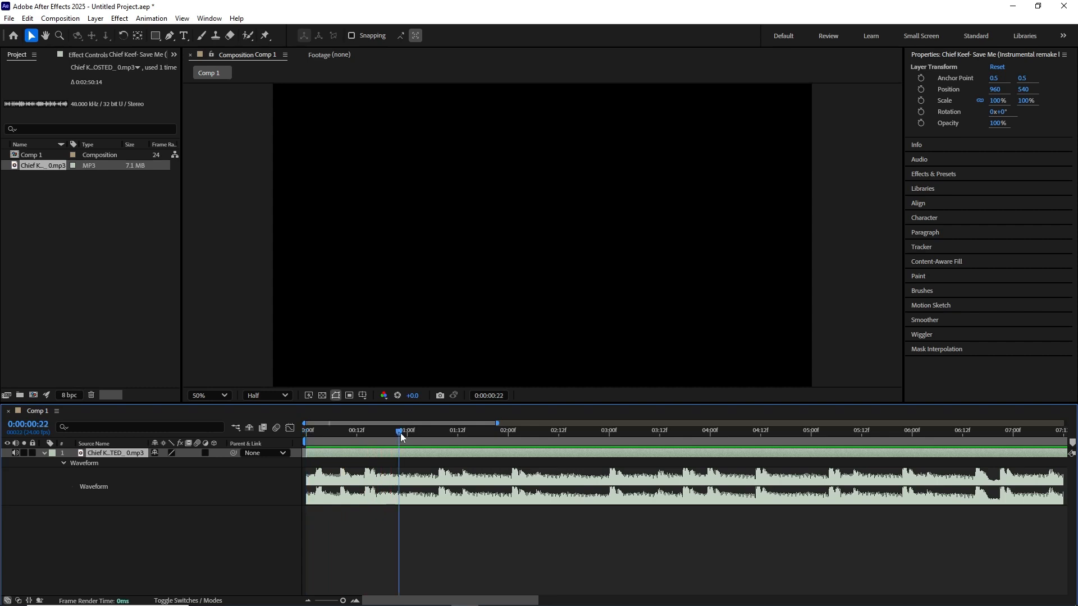
pyautogui.moveTo(399, 433); pyautogui.dragTo(242, 483)
pyautogui.press('space')
# Step: Split the audio layer at the beat at 0:00:01:07
pyautogui.click(451, 438)
pyautogui.moveTo(450, 436); pyautogui.dragTo(437, 436)
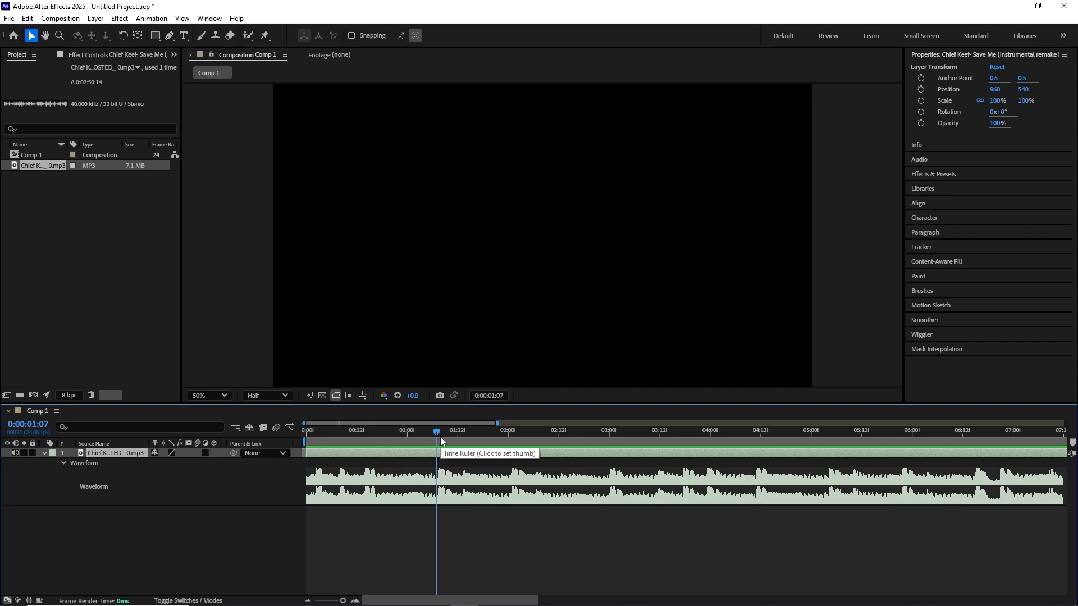
pyautogui.click(501, 524)
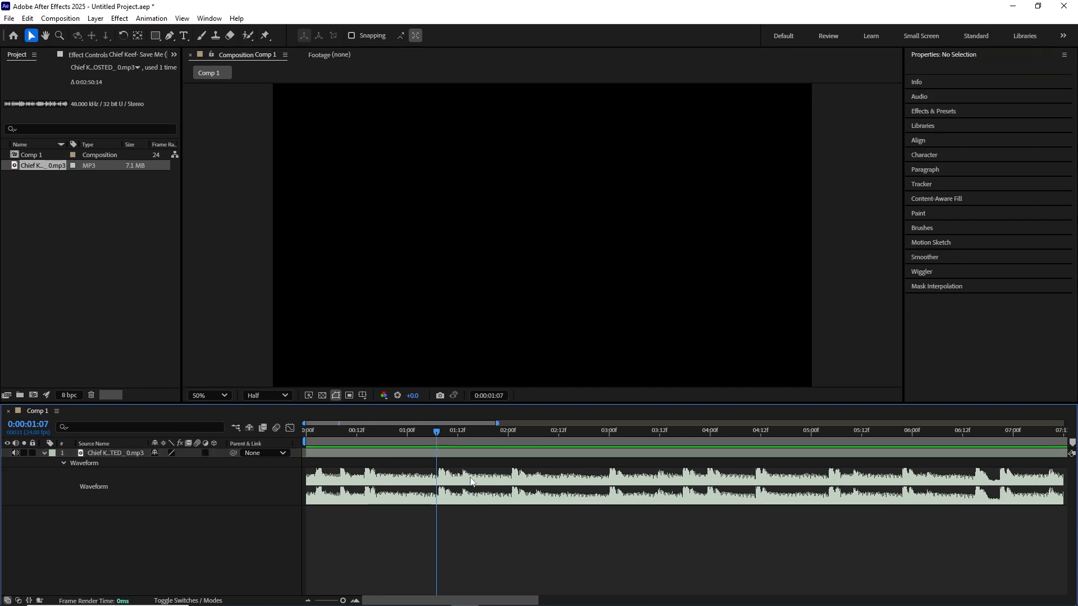
pyautogui.click(512, 457)
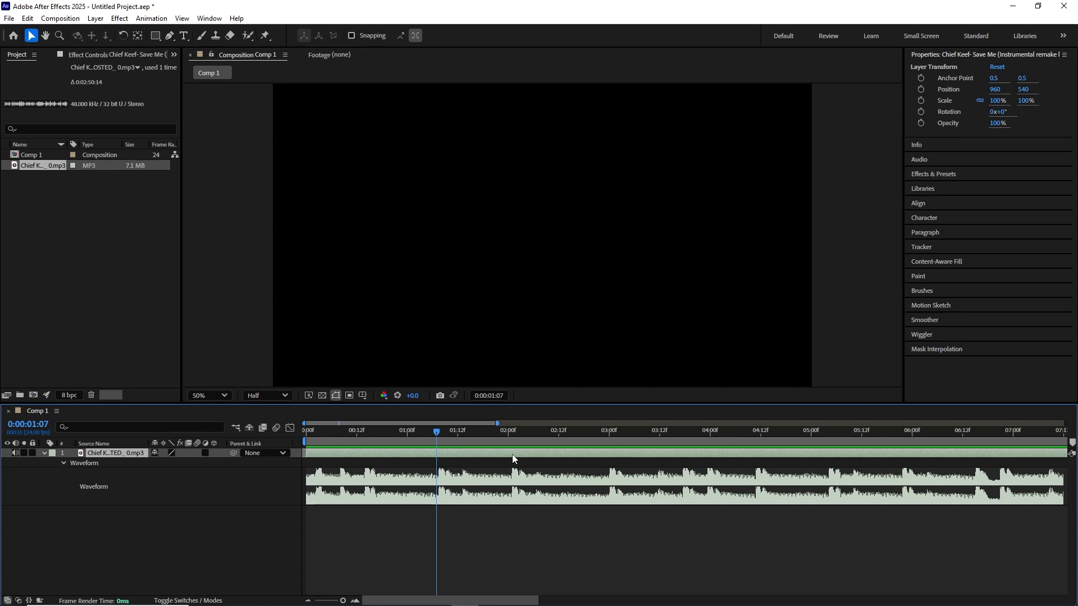
pyautogui.hotkey('ctrl', 'shift', 'd')
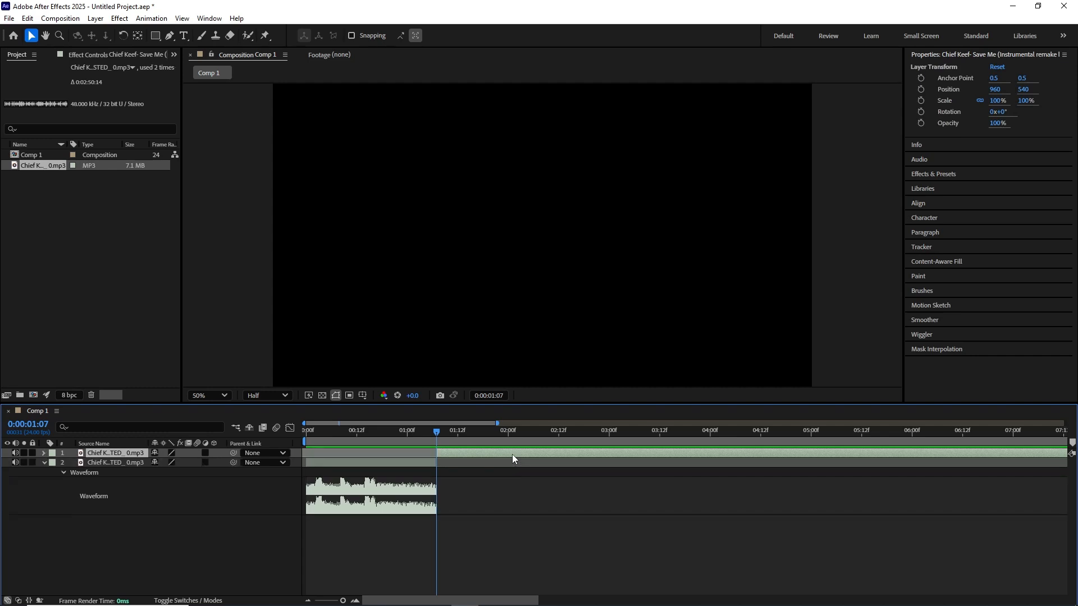
pyautogui.click(497, 501)
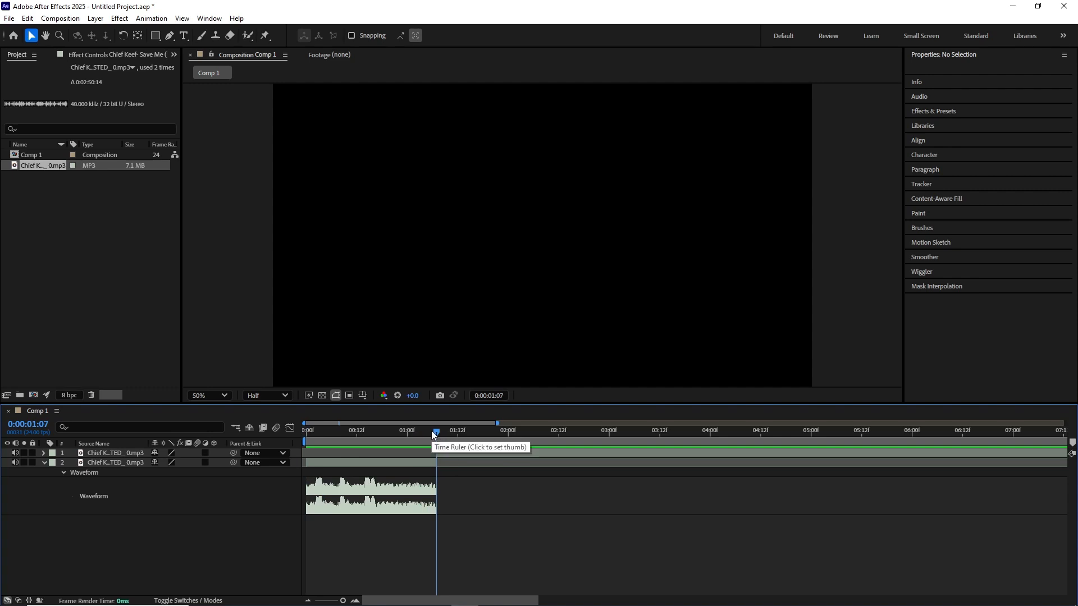
# Step: Pre-compose the first audio segment as "1" from the start of the timeline, moving all attributes into the new composition
pyautogui.click(429, 466)
pyautogui.moveTo(440, 433); pyautogui.dragTo(288, 429)
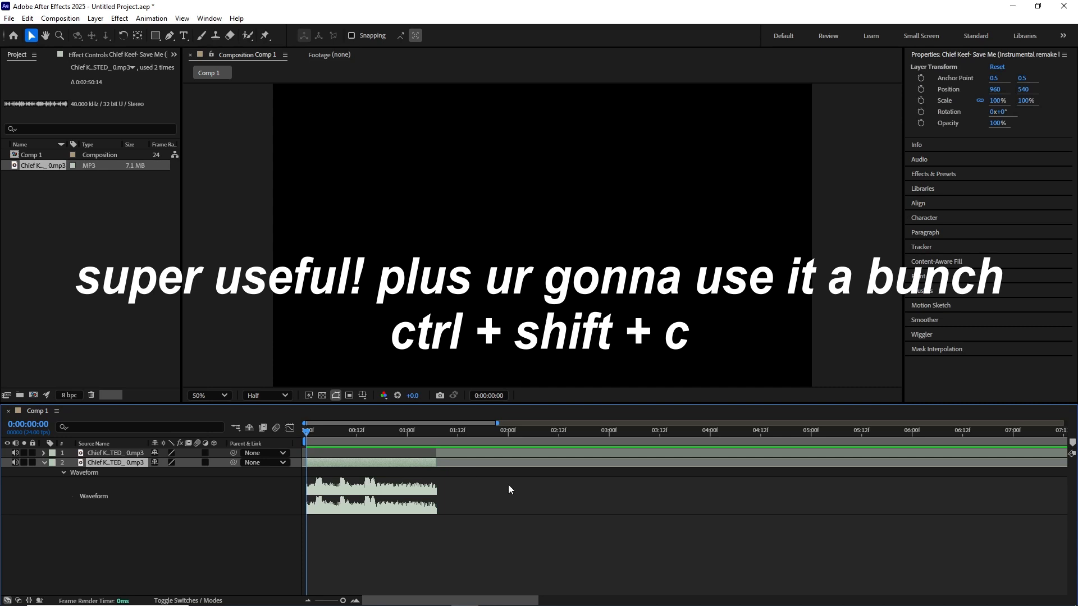
pyautogui.hotkey('ctrl', 'shift', 'c')
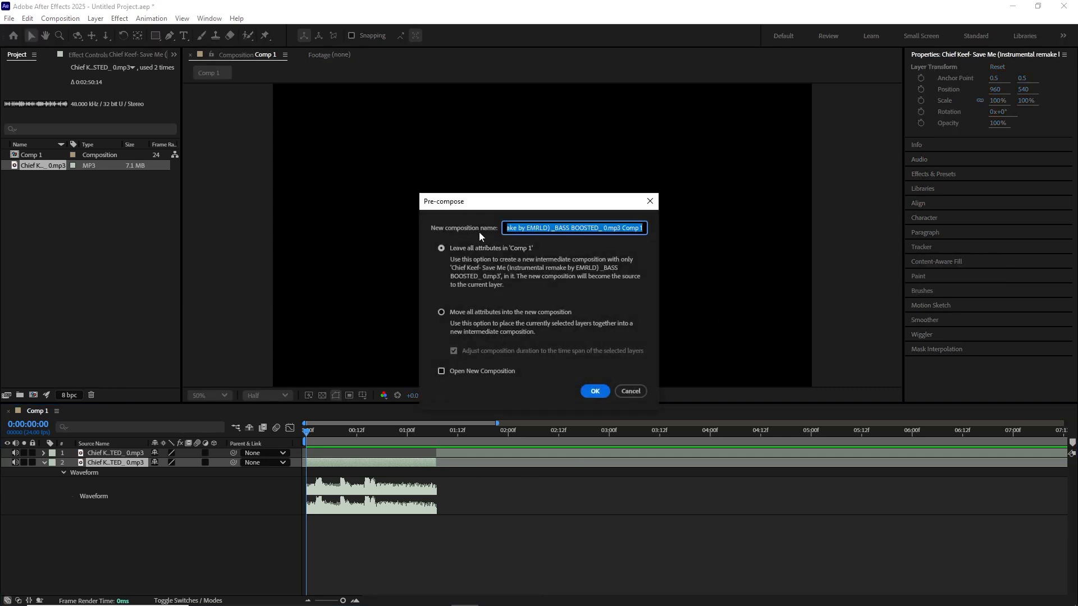
pyautogui.click(511, 316)
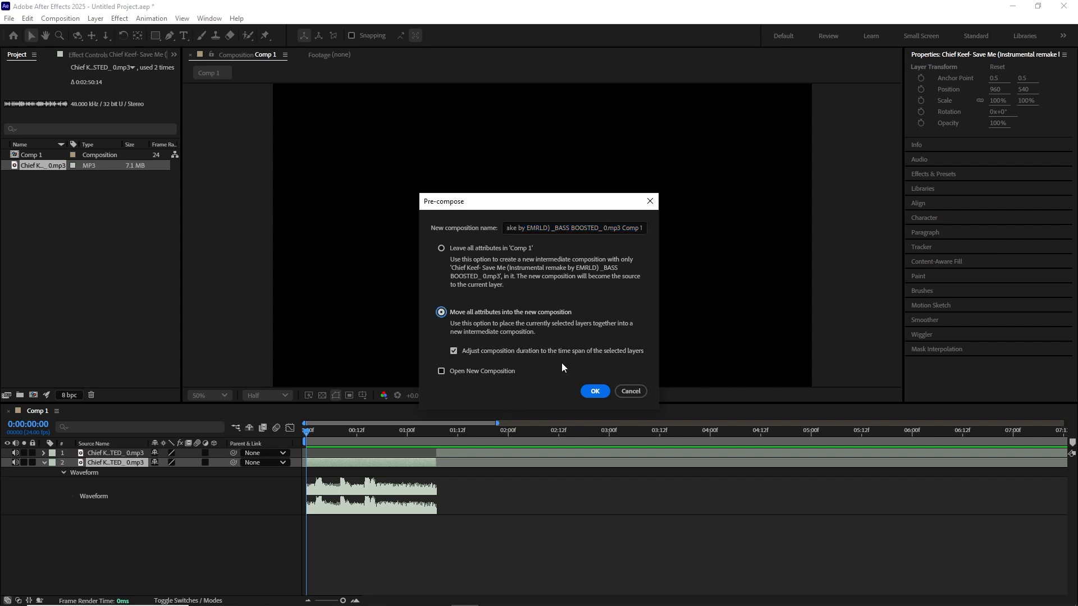
pyautogui.click(601, 227)
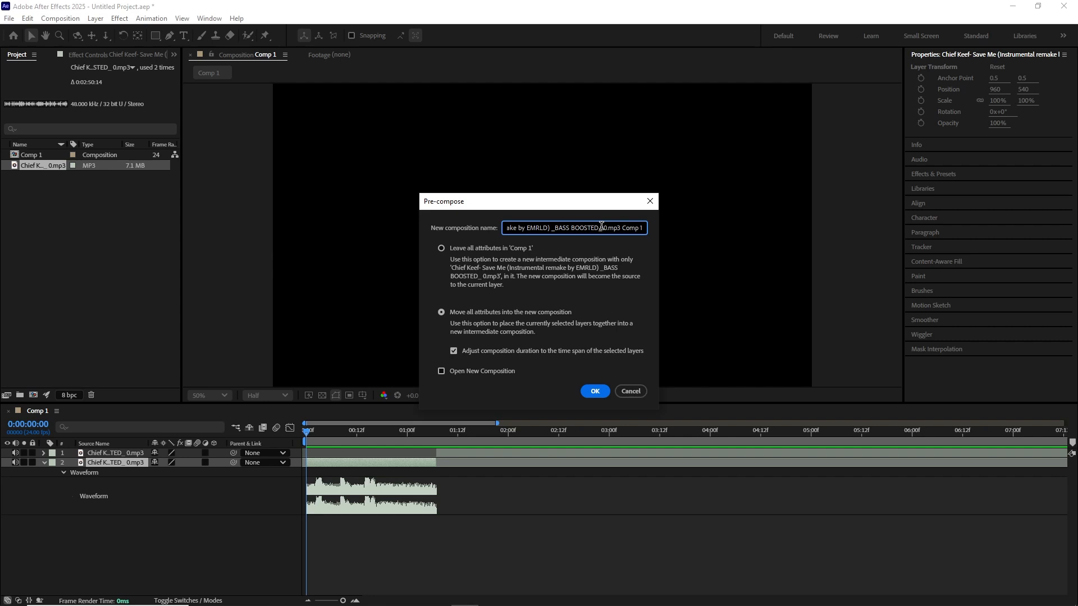
pyautogui.tripleClick(602, 227)
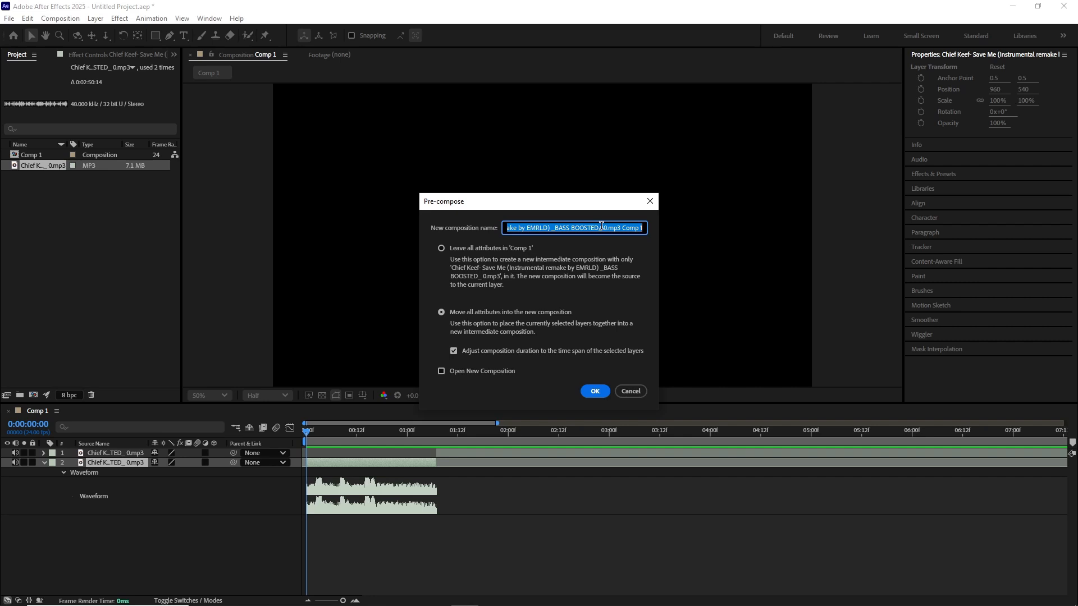
pyautogui.write('1')
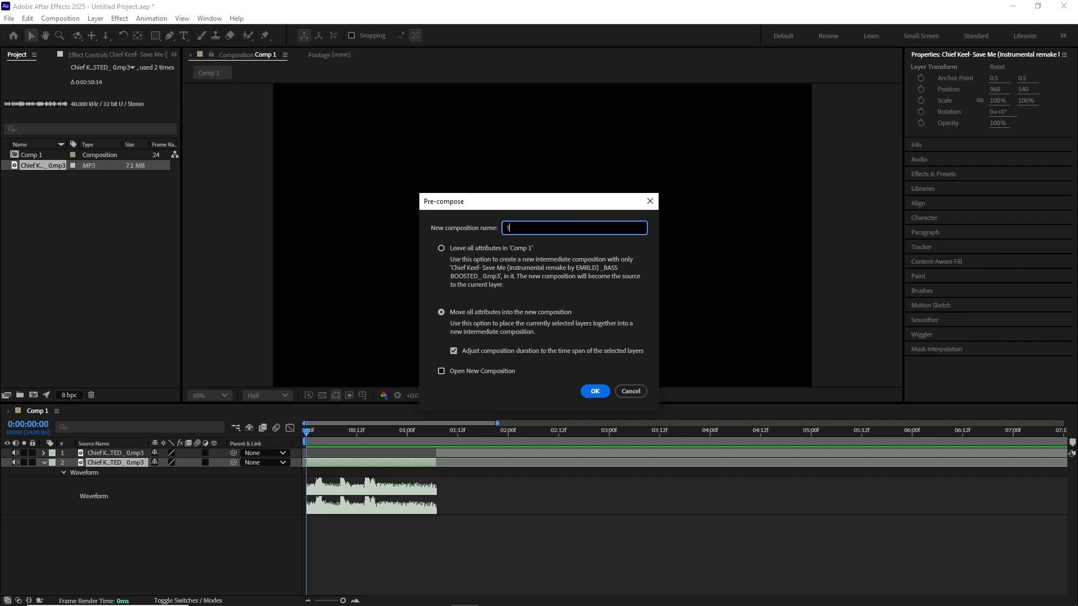
pyautogui.click(598, 391)
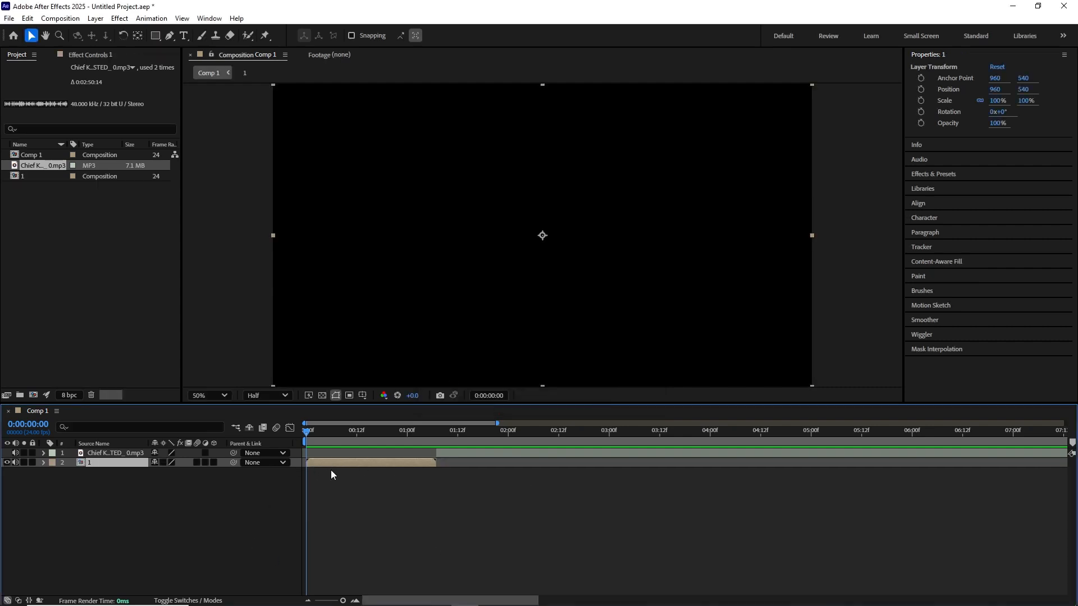
# Step: Preview Comp 1 from the start and open the nested composition "1"
pyautogui.press('space')
pyautogui.press('space')
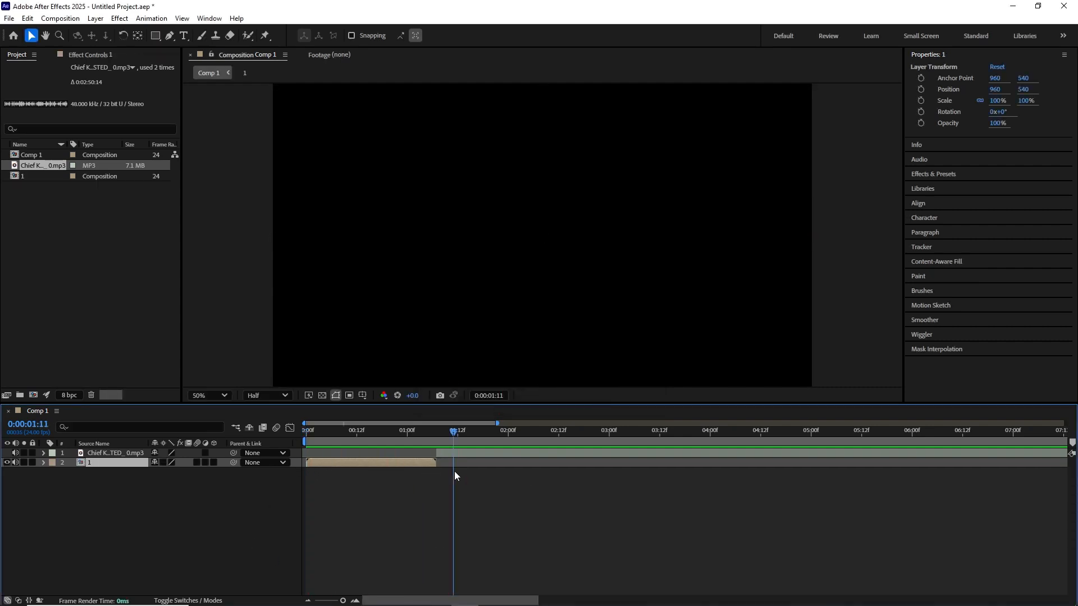
pyautogui.click(419, 471)
pyautogui.doubleClick(419, 464)
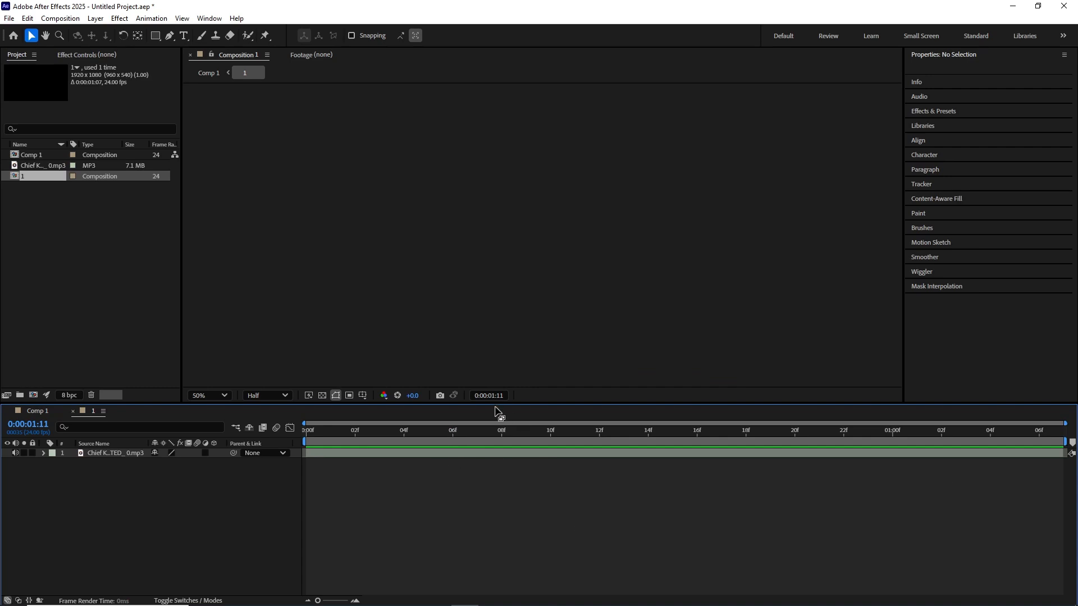
# Step: Return to Comp 1, display the remaining audio layer's waveform and split the layer at the beat at 0:00:02:01
pyautogui.click(37, 411)
pyautogui.click(439, 435)
pyautogui.click(437, 435)
pyautogui.click(502, 453)
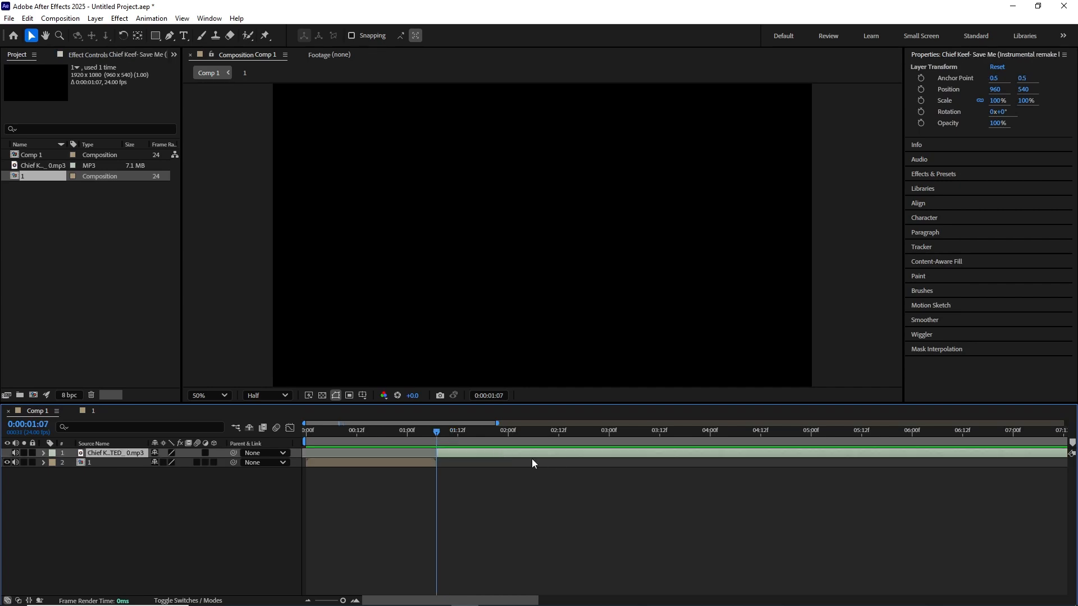
pyautogui.press('l')
pyautogui.press('l')
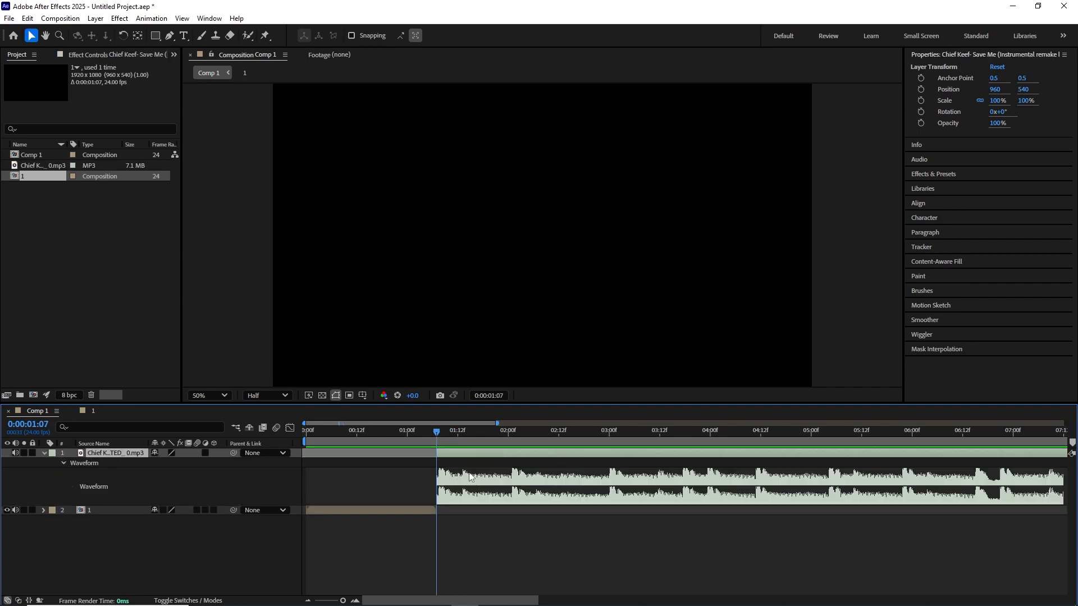
pyautogui.moveTo(438, 433); pyautogui.dragTo(513, 443)
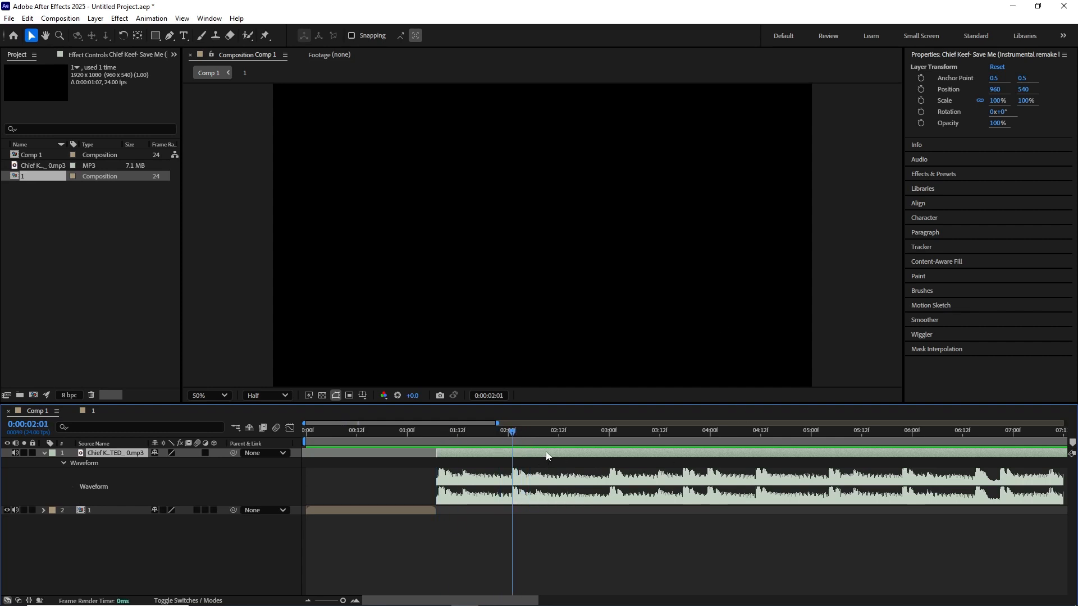
pyautogui.hotkey('ctrl', 'shift', 'd')
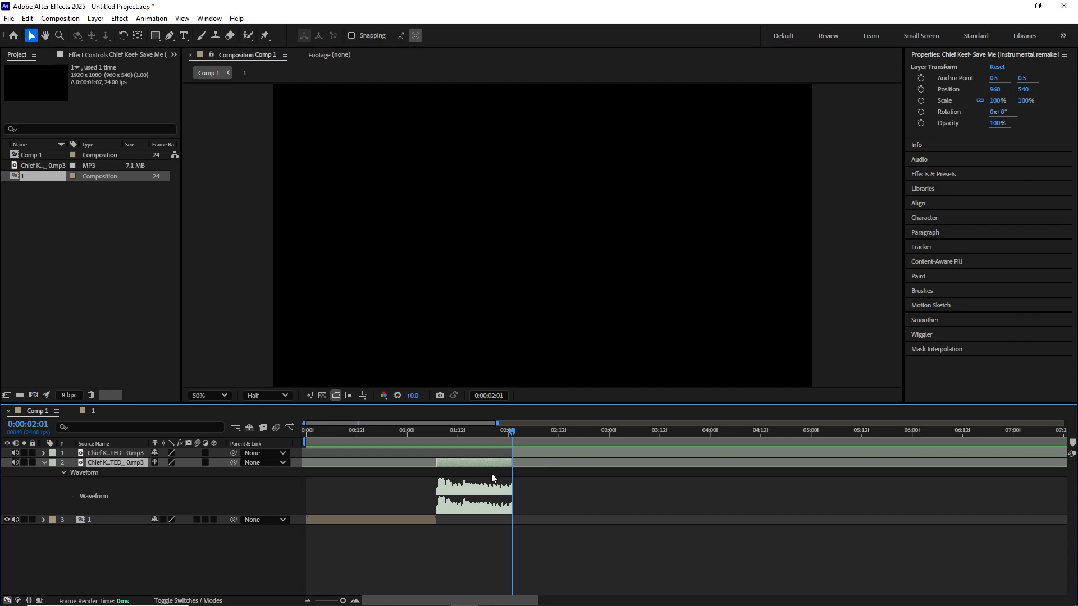
# Step: Pre-compose the second audio segment as "2", moving all attributes and adjusting the composition duration to the selected layer's time span
pyautogui.hotkey('ctrl', 'shift', 'c')
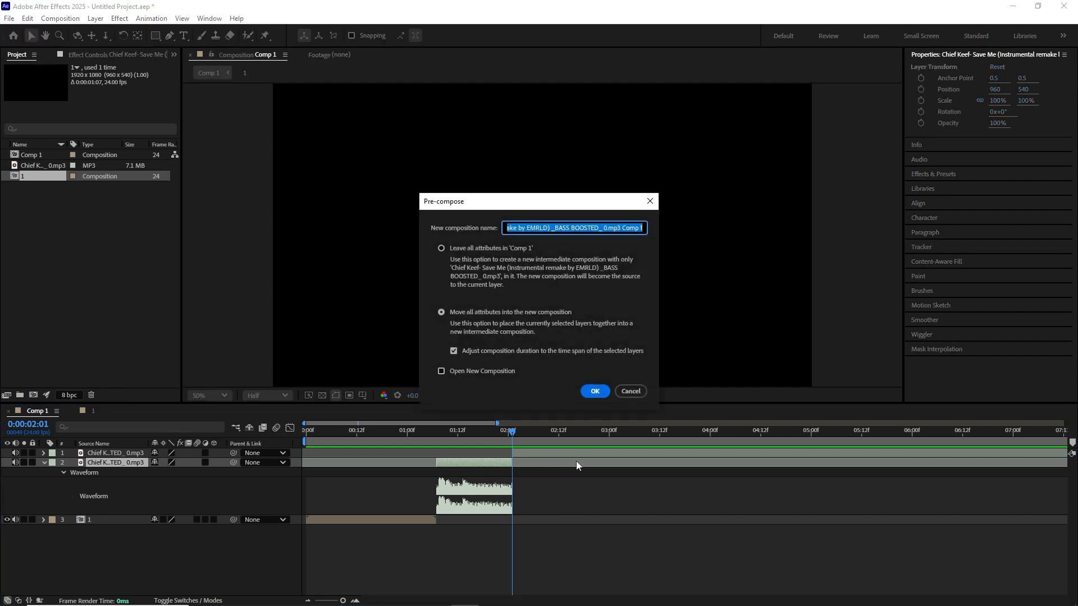
pyautogui.write('2')
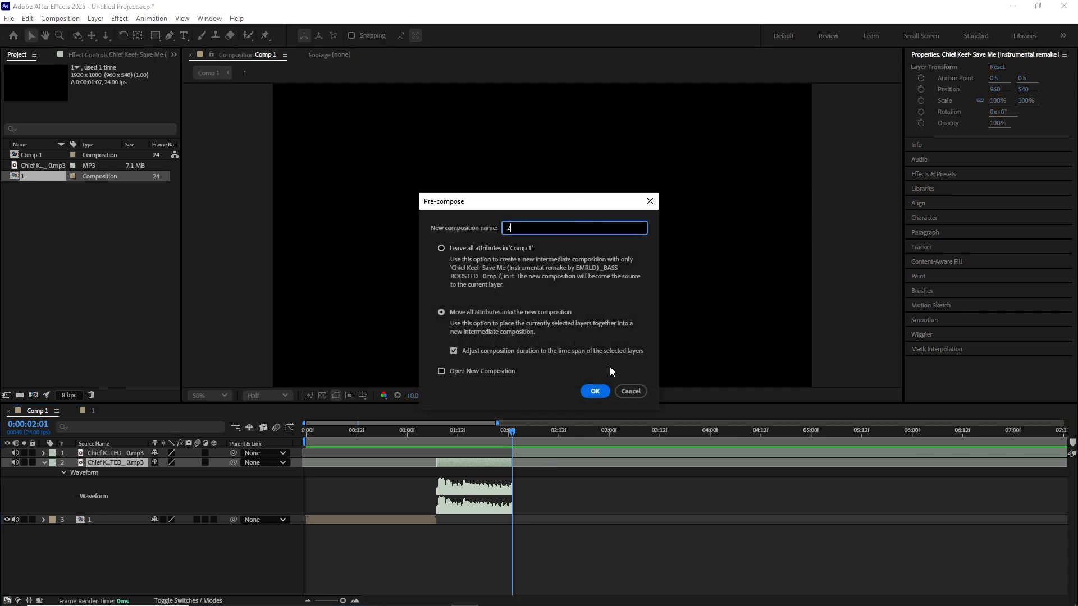
pyautogui.click(595, 391)
# Step: Display the waveform of the audio left after composition "2" and split that layer at the beat at 0:00:03:00
pyautogui.click(592, 453)
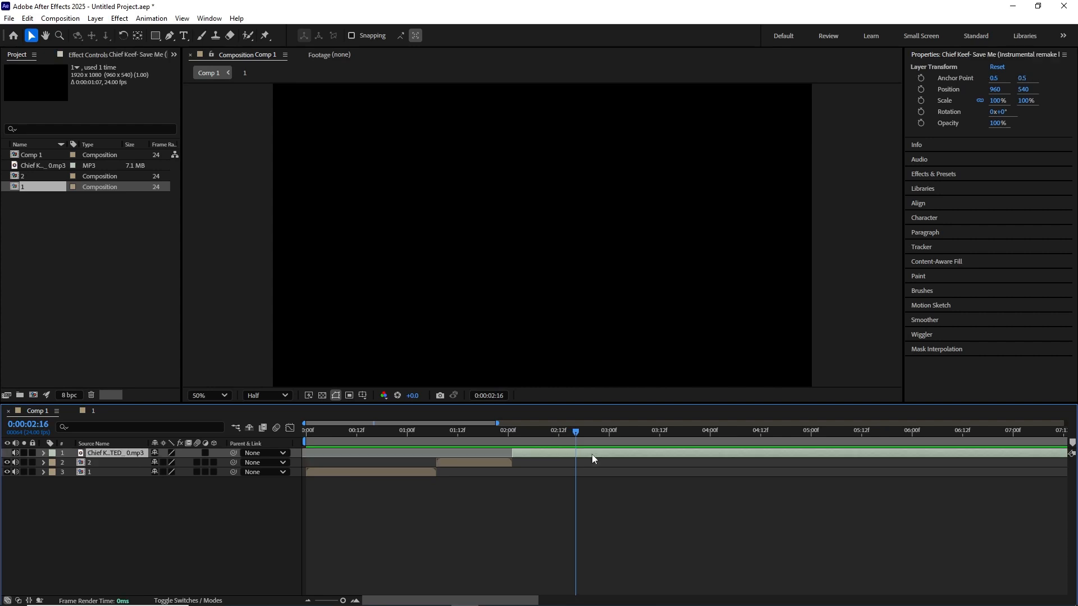
pyautogui.press('l')
pyautogui.press('l')
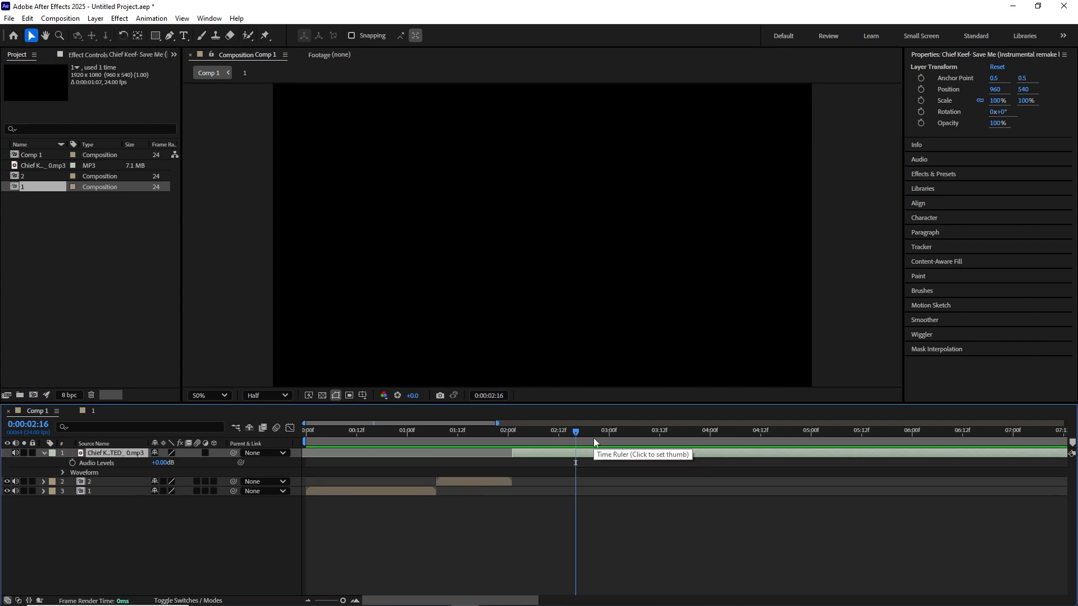
pyautogui.moveTo(575, 432); pyautogui.dragTo(611, 439)
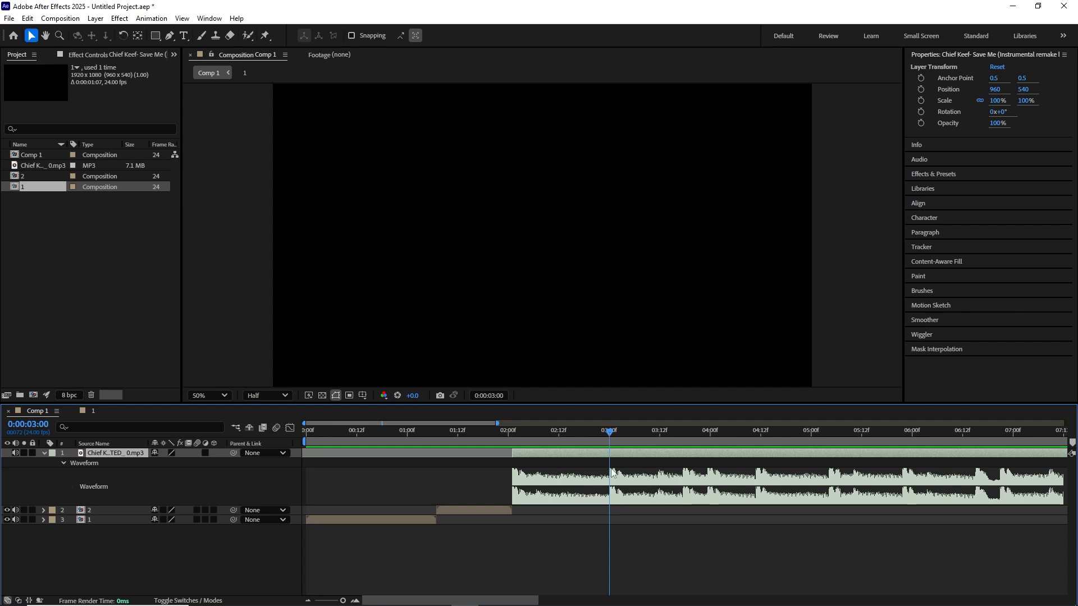
pyautogui.hotkey('ctrl', 'shift', 'd')
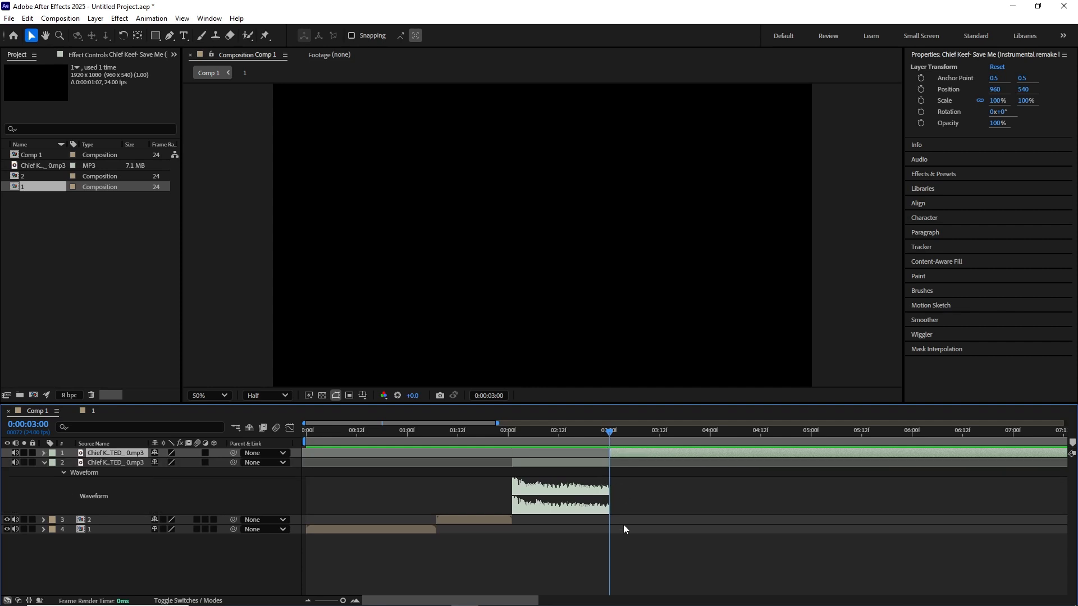
# Step: Split the last audio segment at the beat at 0:00:06:00 with its waveform displayed, and delete the part after the cut
pyautogui.click(623, 524)
pyautogui.moveTo(619, 440); pyautogui.dragTo(925, 465)
pyautogui.click(961, 456)
pyautogui.press('l')
pyautogui.press('l')
pyautogui.moveTo(937, 443); pyautogui.dragTo(911, 447)
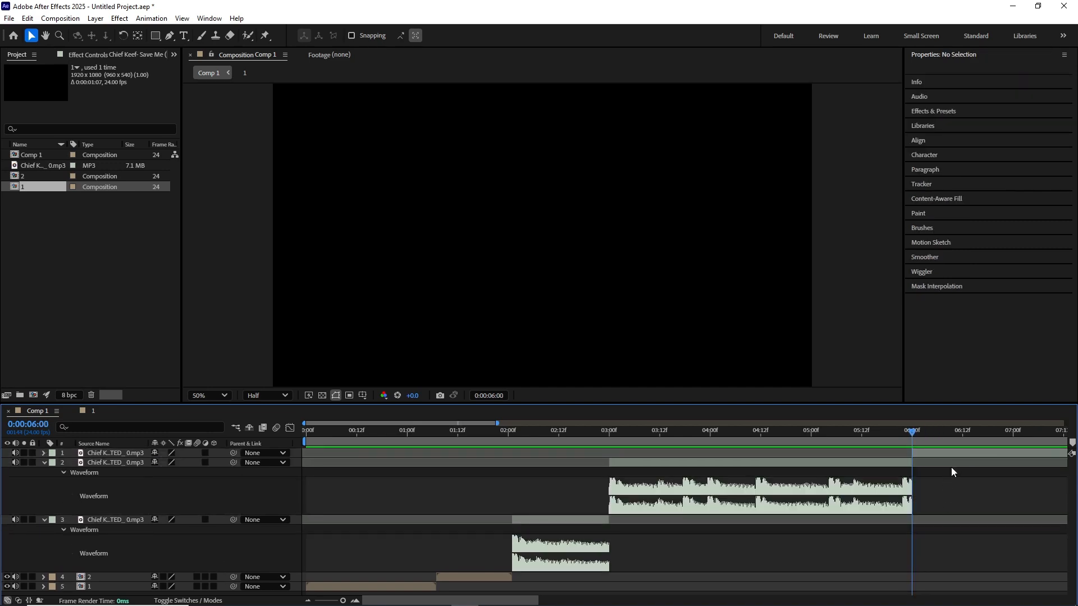
pyautogui.hotkey('alt', ']')
pyautogui.click(930, 449)
# Step: Open nested composition "2" from 0:00:01:14 to inspect it, and return to the start of Comp 1
pyautogui.moveTo(921, 444); pyautogui.dragTo(466, 461)
pyautogui.click(770, 454)
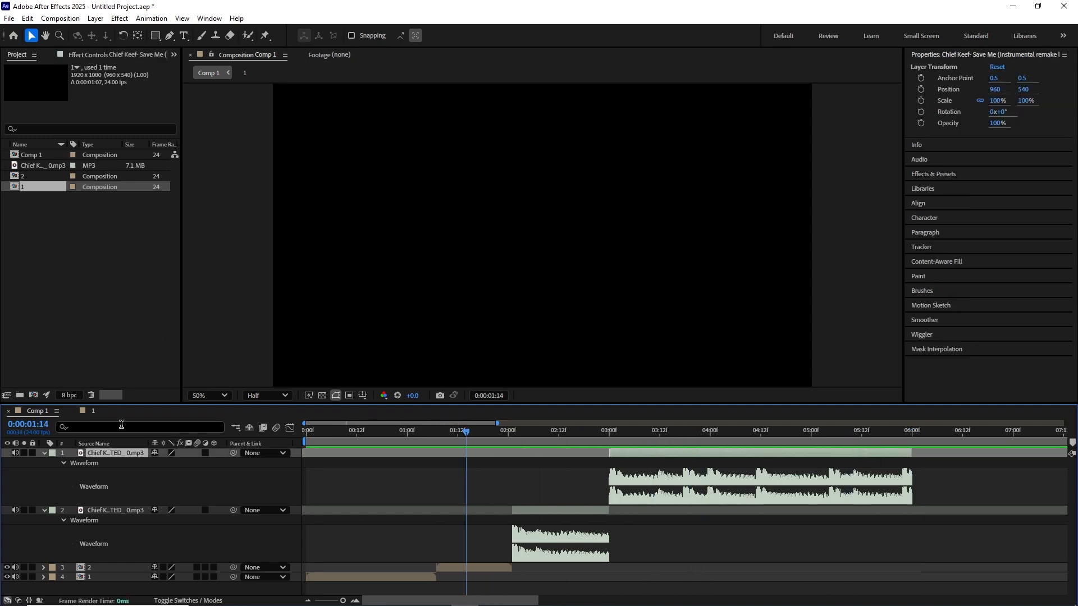
pyautogui.doubleClick(461, 568)
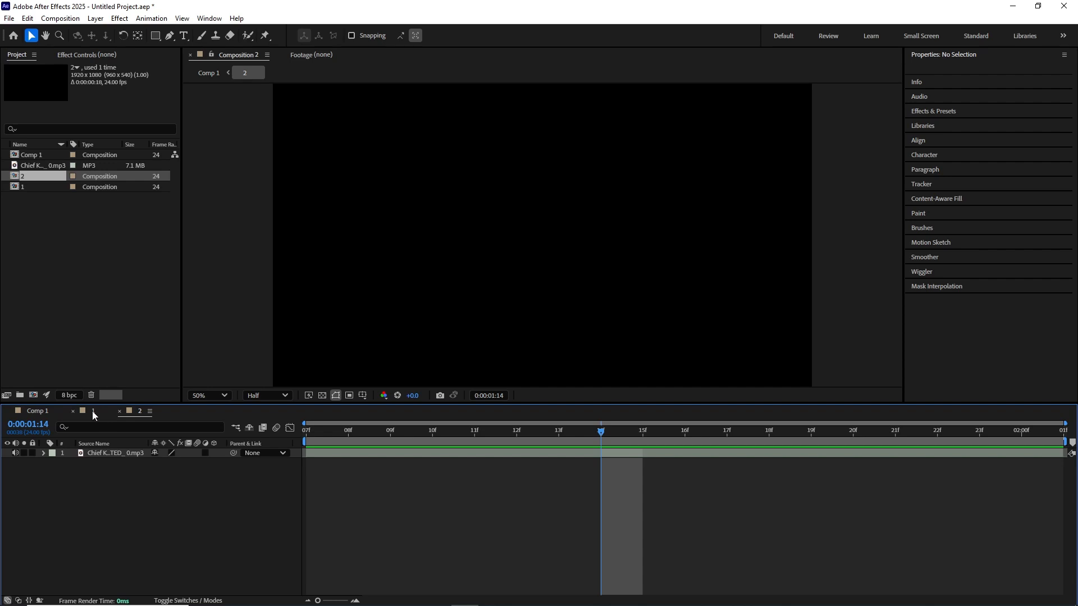
pyautogui.click(48, 415)
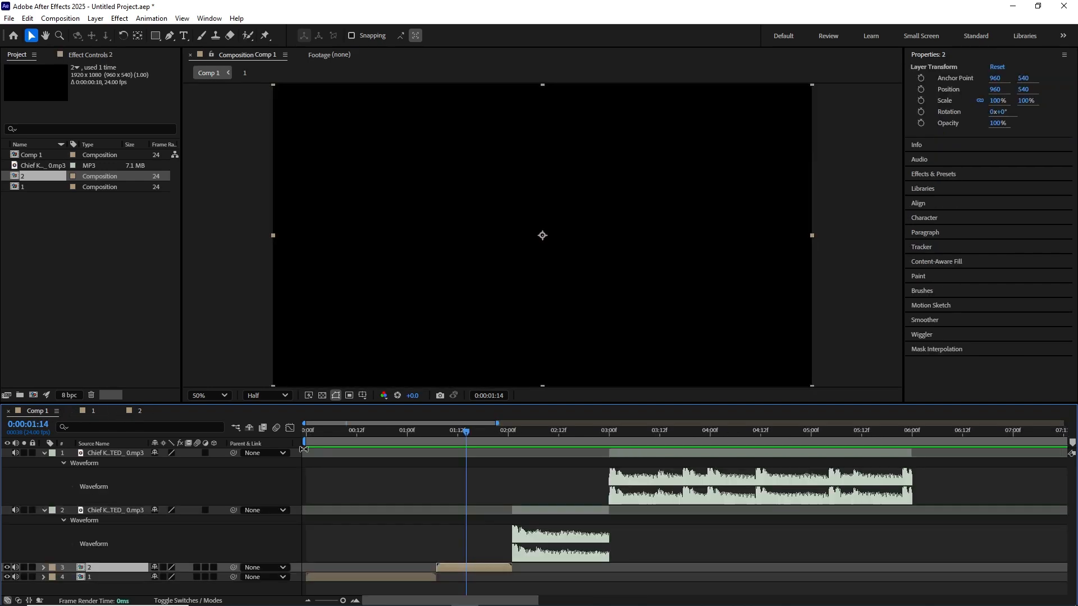
pyautogui.moveTo(467, 435); pyautogui.dragTo(306, 435)
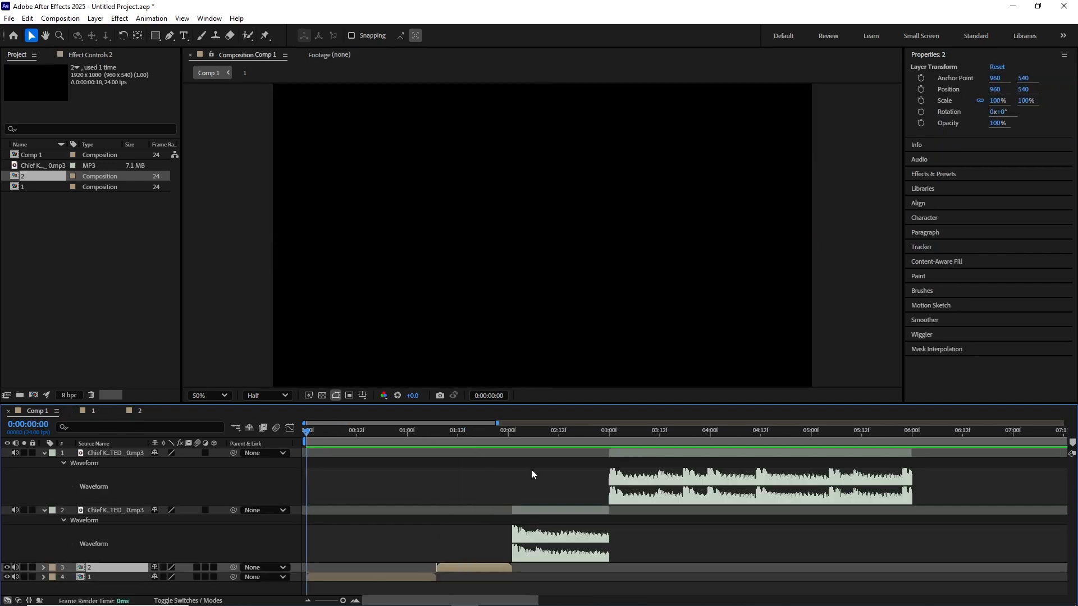